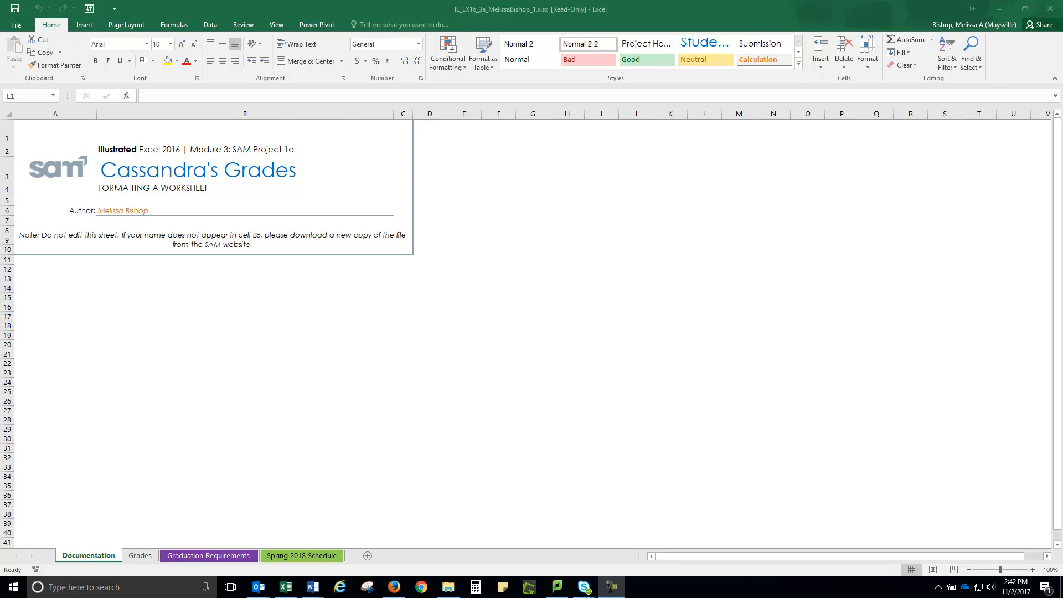
Step: Open the Grades worksheet and AutoFit the width of column A to its contents
{"action": "left_click", "coordinate": [139, 556]}
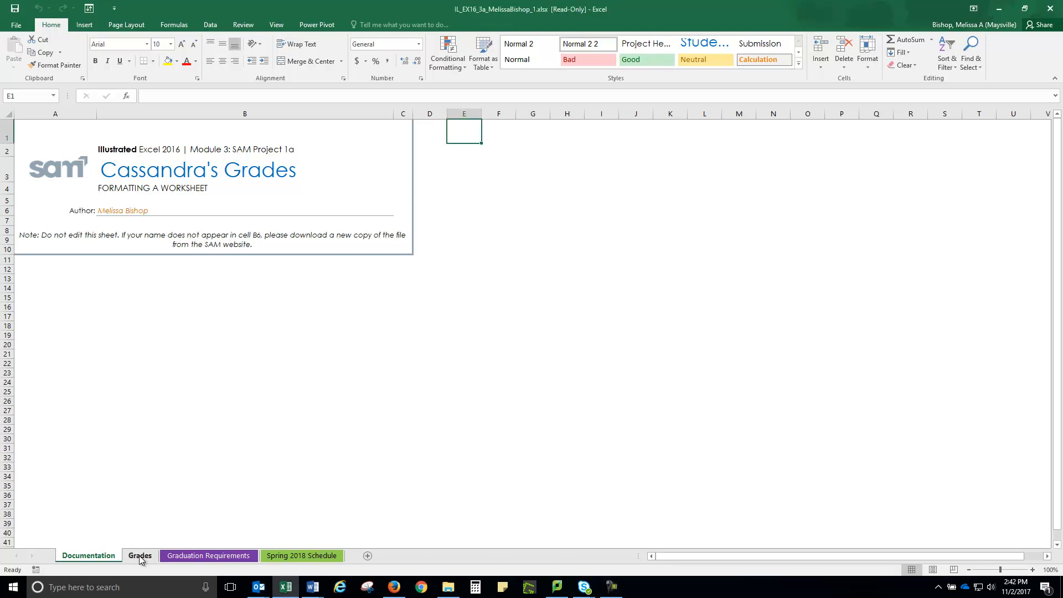
{"action": "left_click", "coordinate": [140, 557]}
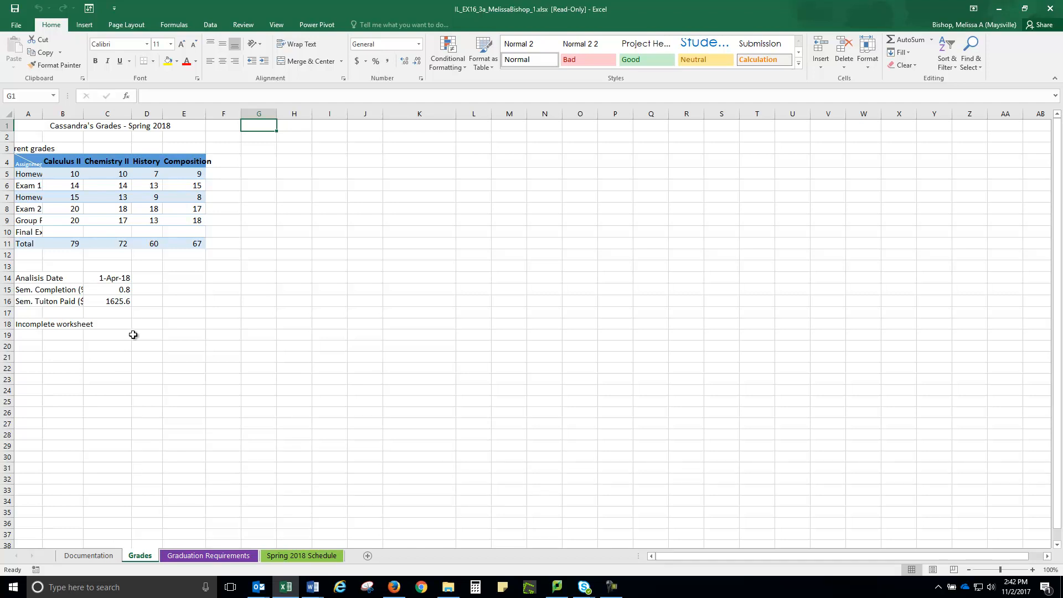
{"action": "double_click", "coordinate": [43, 114]}
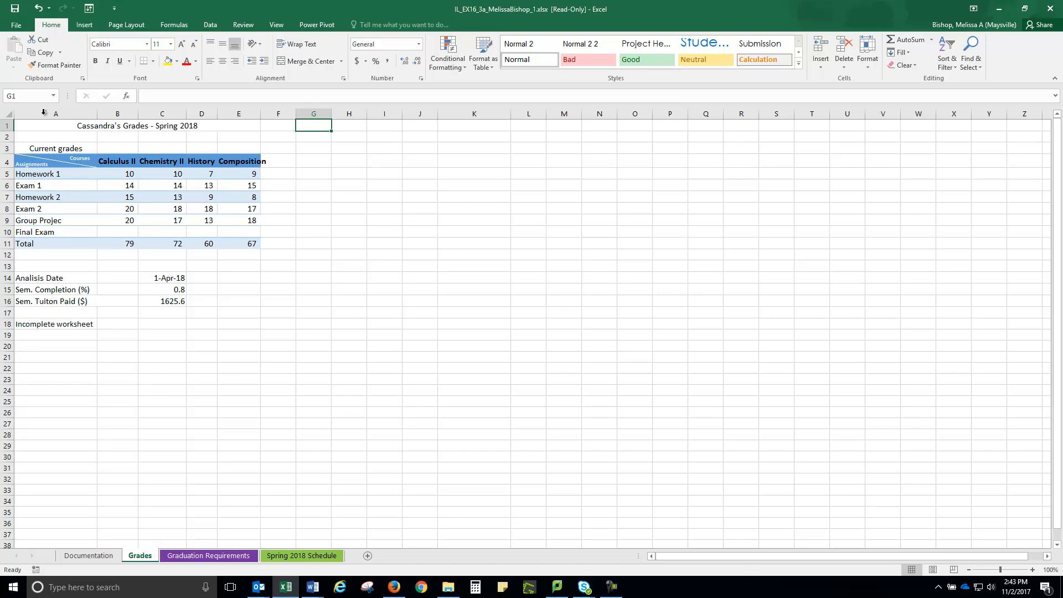
Step: Set the width of column E to 14.00
{"action": "left_click", "coordinate": [236, 113]}
{"action": "right_click", "coordinate": [237, 115]}
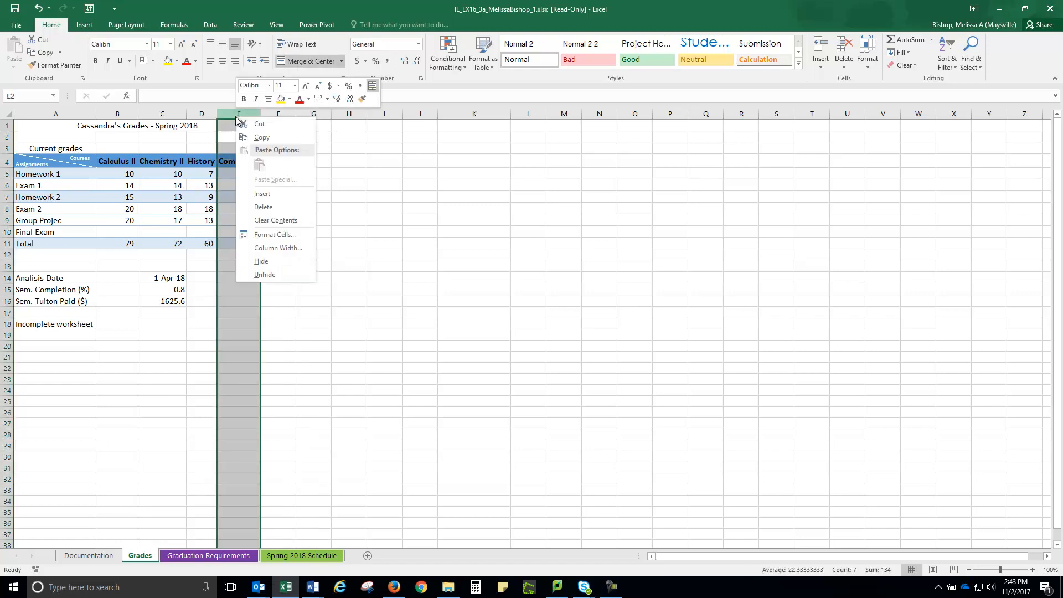
{"action": "left_click", "coordinate": [262, 248]}
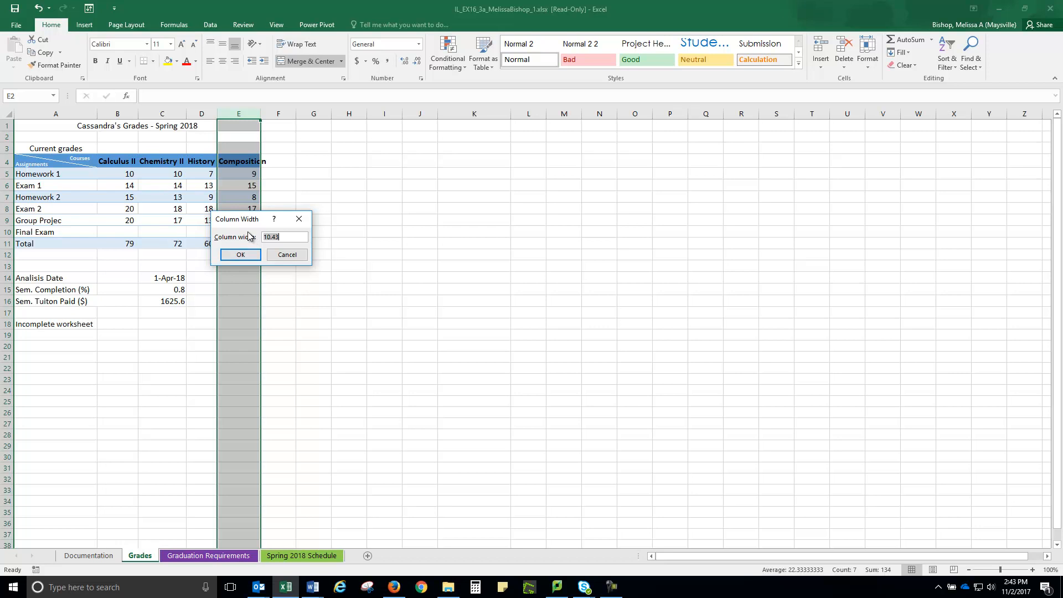
{"action": "type", "text": "14.00"}
{"action": "left_click", "coordinate": [242, 255]}
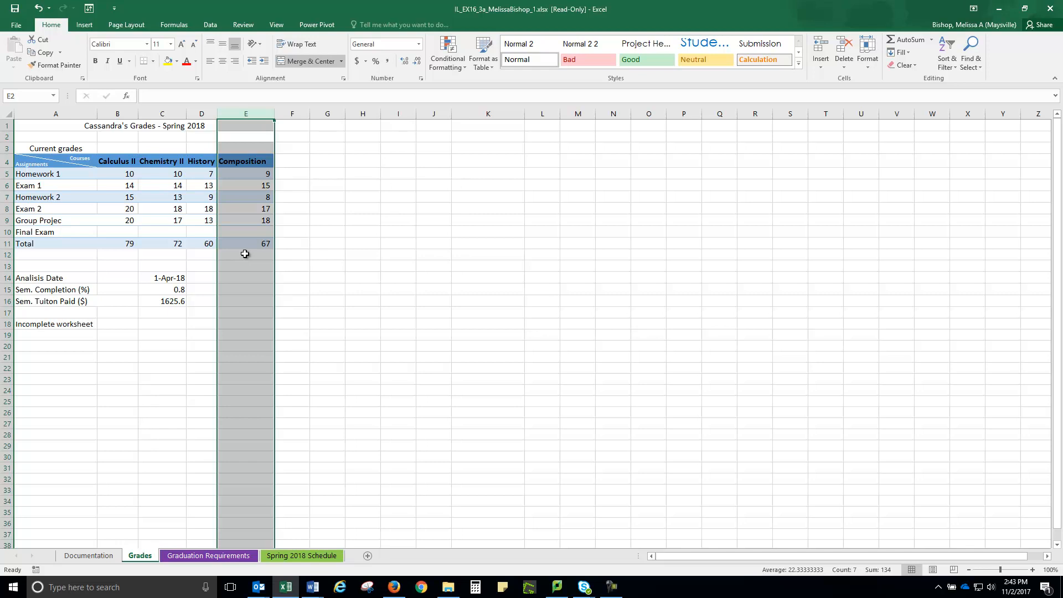
Step: Apply the Accent5 cell style to the merged title in cell A1 and set its font size to 15
{"action": "left_click", "coordinate": [51, 126]}
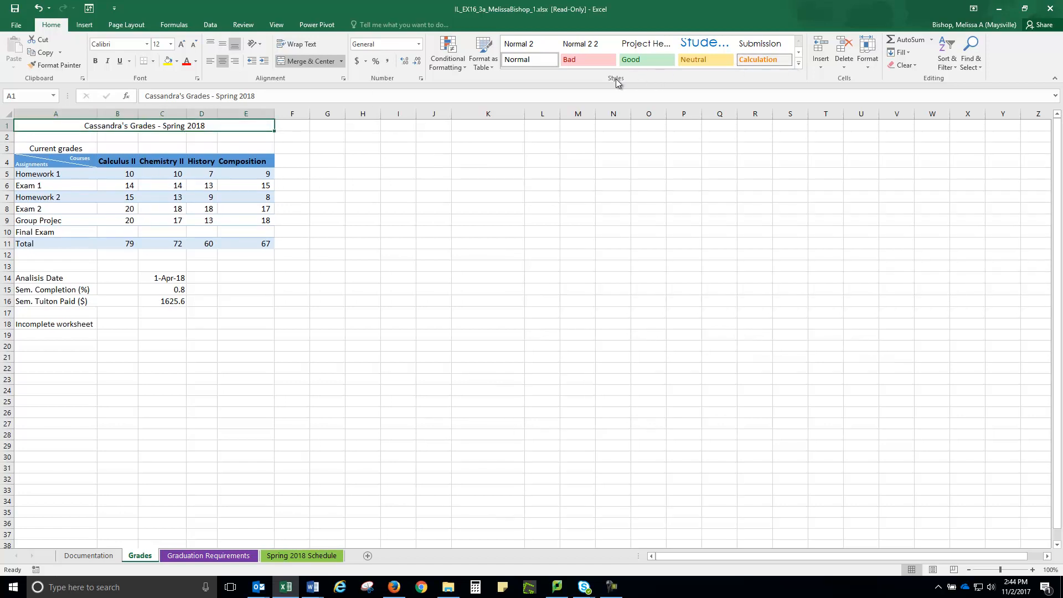
{"action": "left_click", "coordinate": [799, 65]}
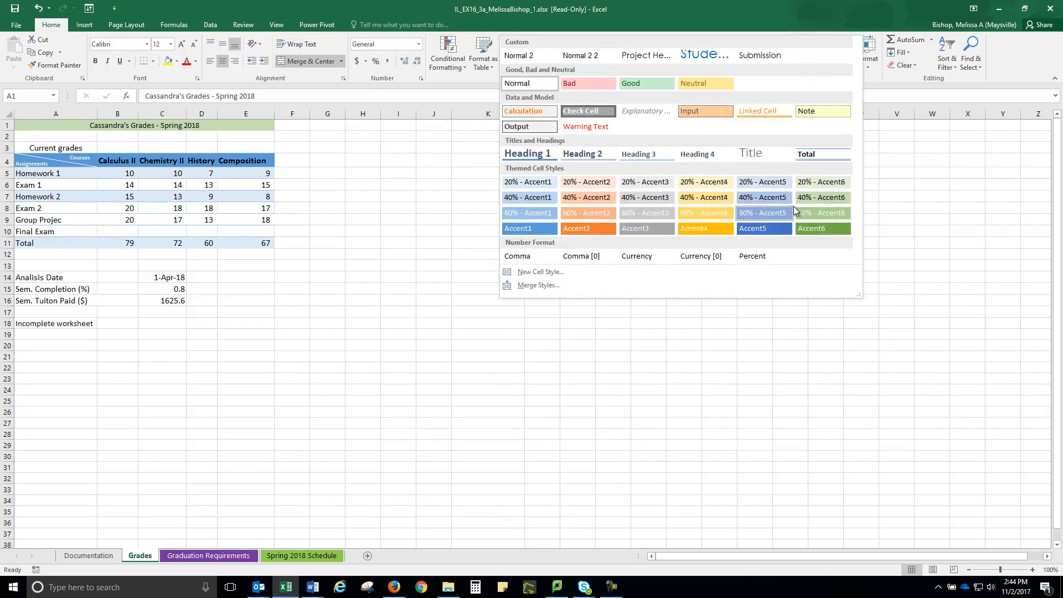
{"action": "left_click", "coordinate": [769, 227]}
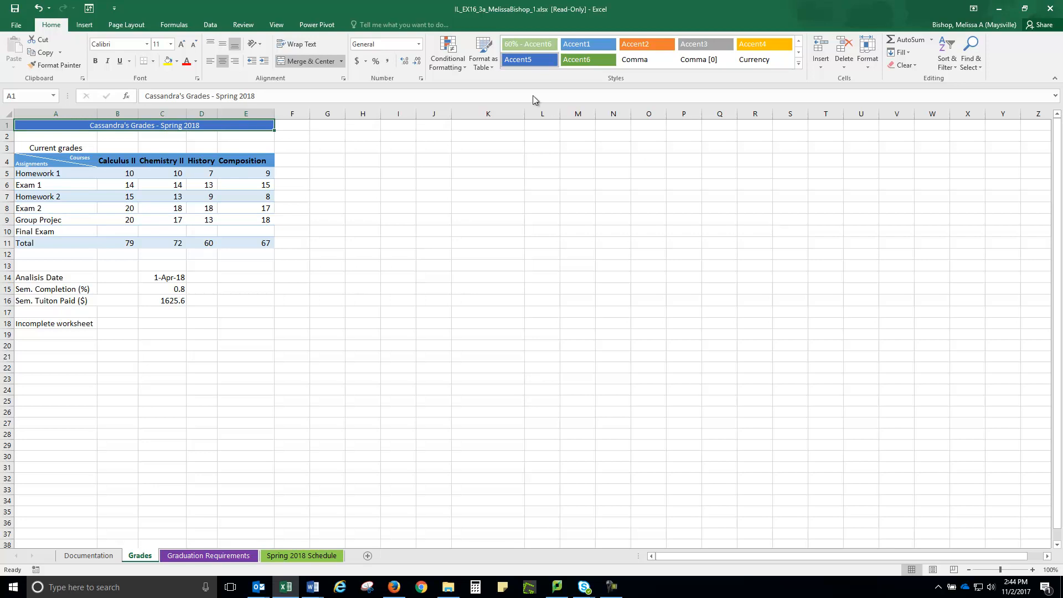
{"action": "left_click", "coordinate": [171, 44]}
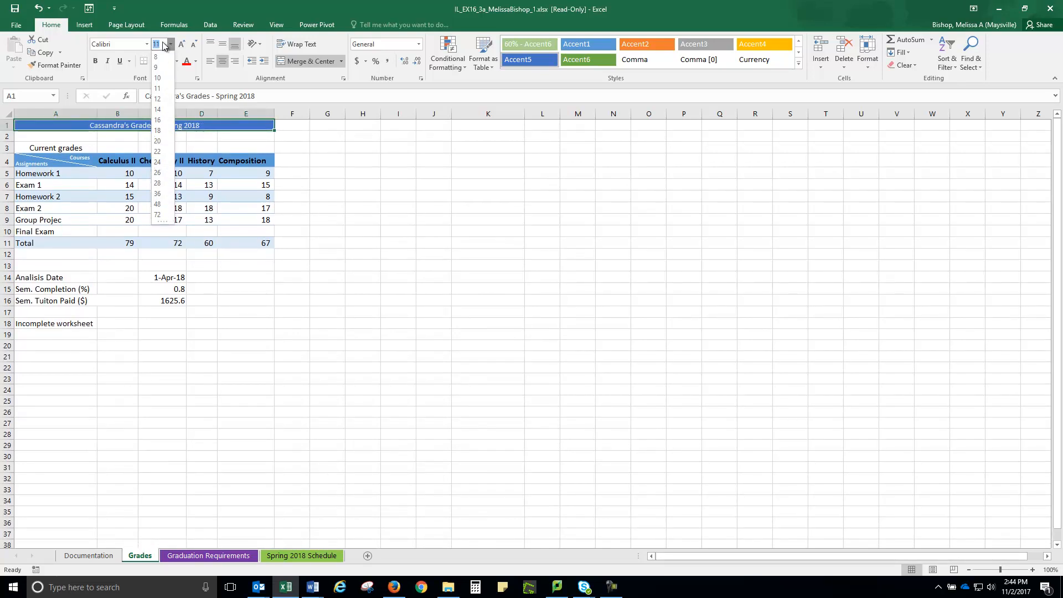
{"action": "type", "text": "15"}
{"action": "key", "text": "Return"}
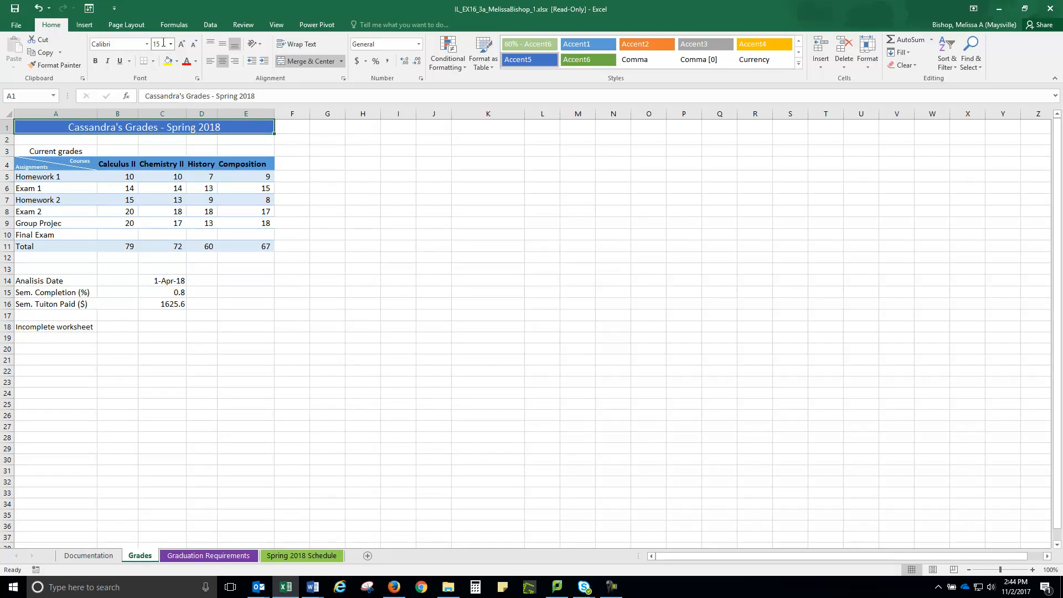
Step: Merge and center the "Current grades" heading across A3:E3 and make it bold
{"action": "left_click", "coordinate": [36, 151]}
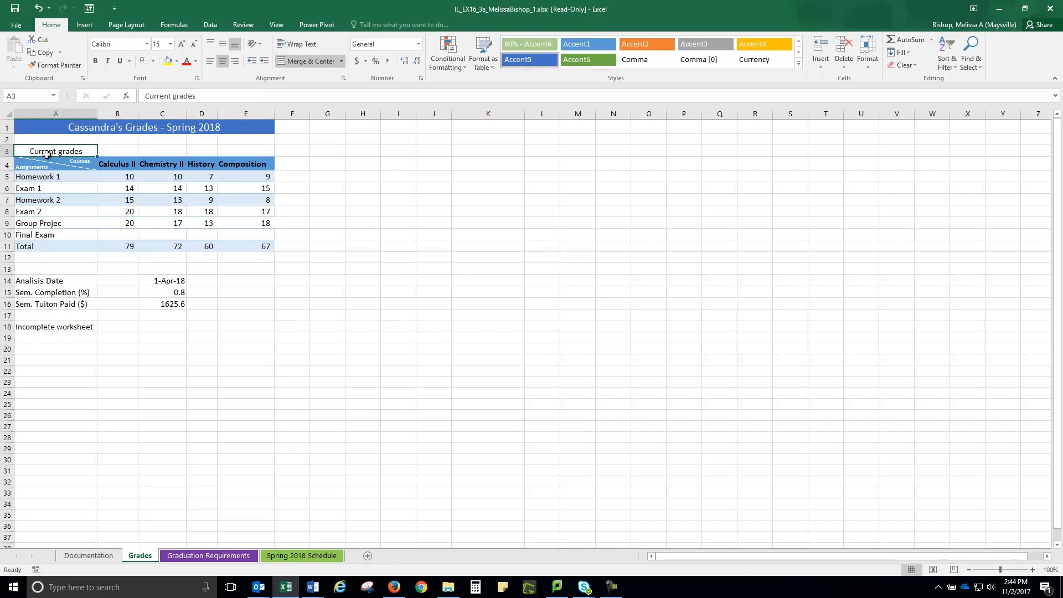
{"action": "left_click_drag", "start_coordinate": [47, 154], "coordinate": [246, 151]}
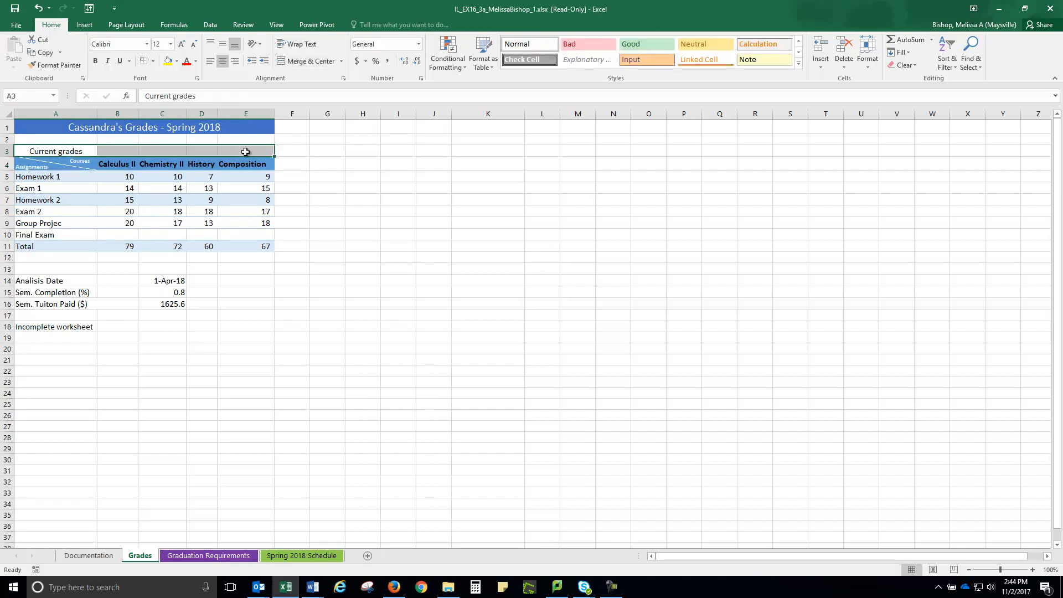
{"action": "left_click", "coordinate": [307, 61]}
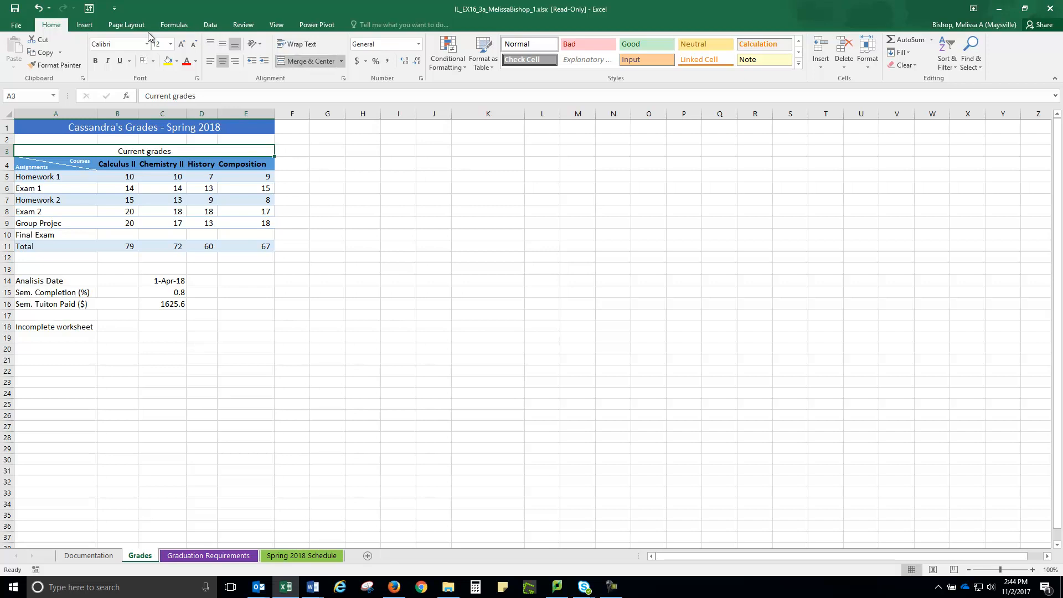
{"action": "left_click", "coordinate": [95, 62]}
Step: Center the course headings in B4:E4 and set their font color to White, Background 1
{"action": "left_click", "coordinate": [115, 164]}
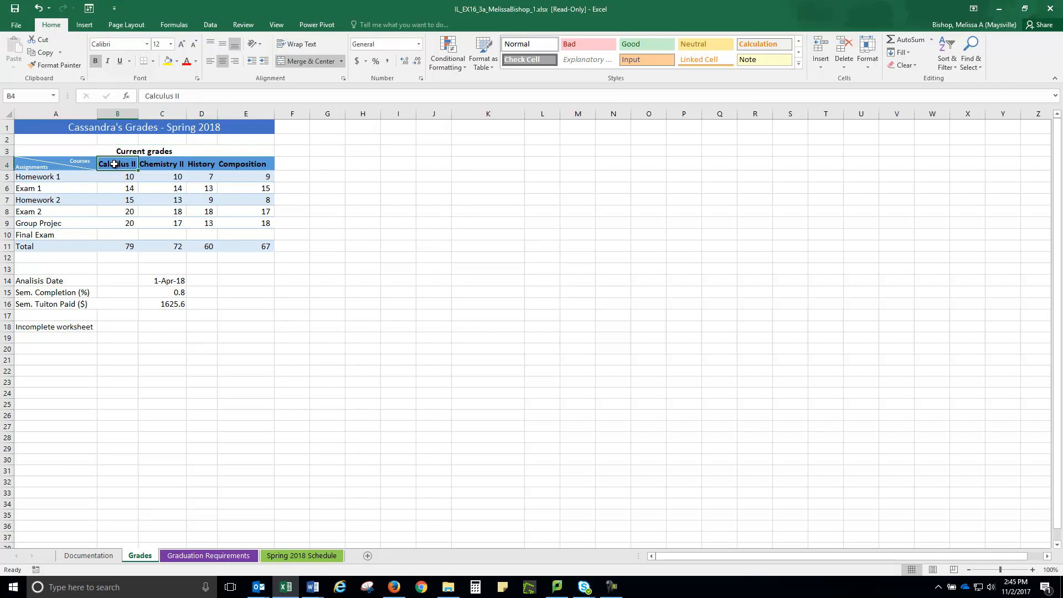
{"action": "left_click_drag", "start_coordinate": [114, 164], "coordinate": [250, 162]}
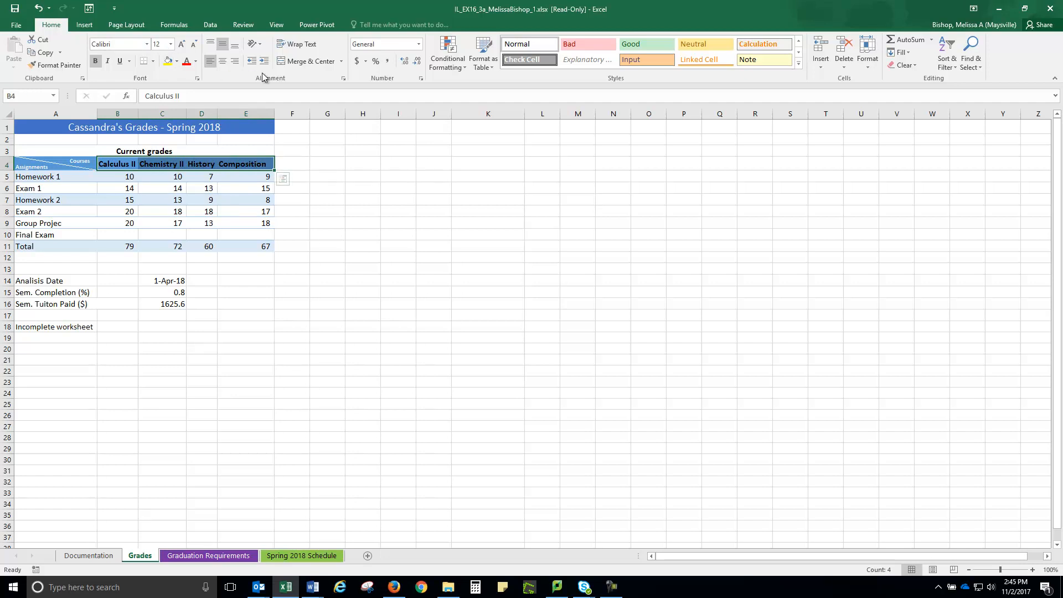
{"action": "left_click", "coordinate": [221, 61]}
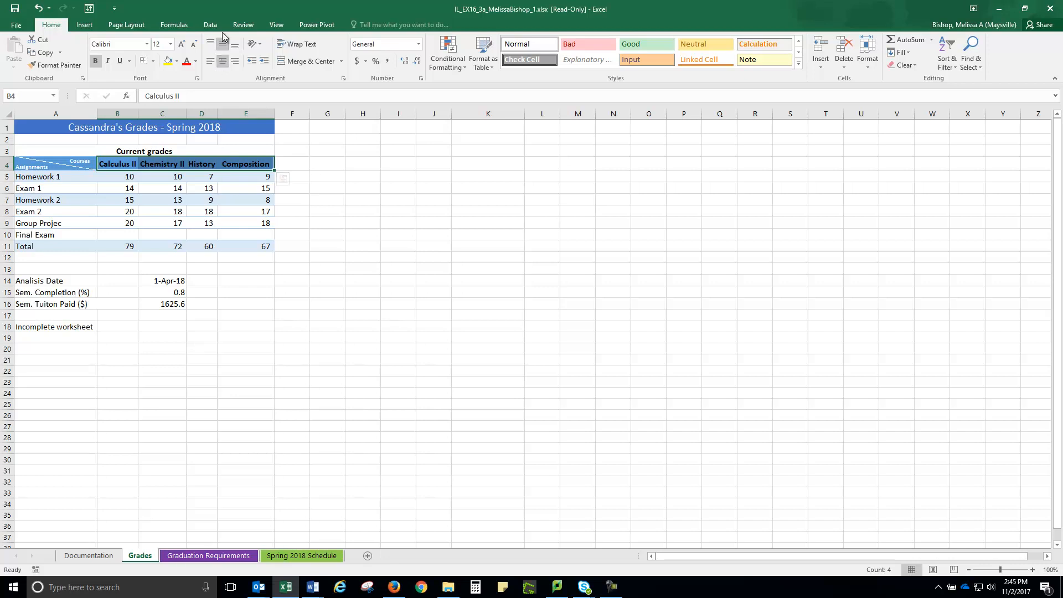
{"action": "left_click", "coordinate": [196, 62]}
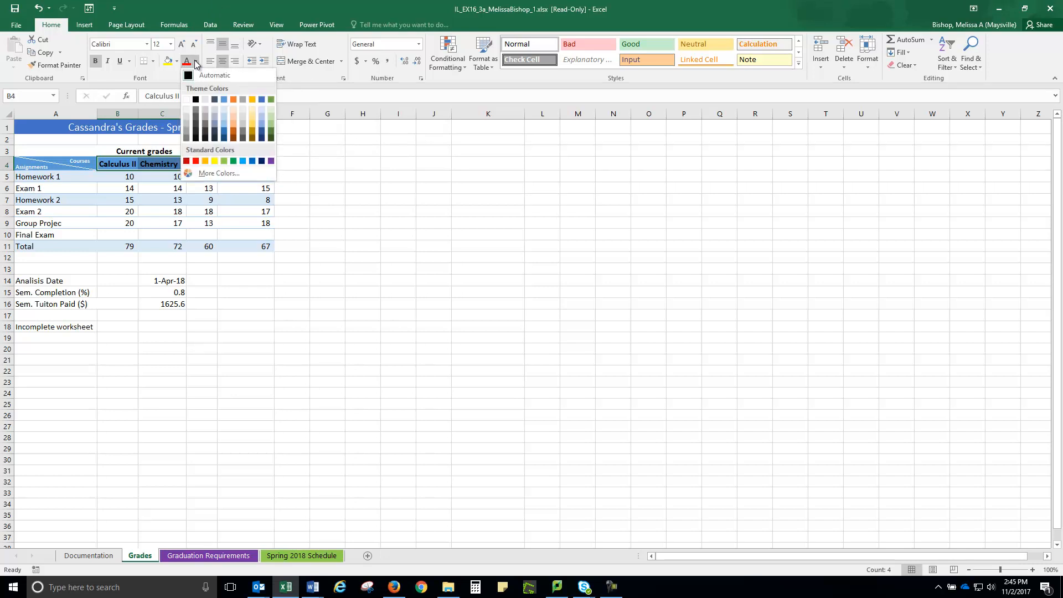
{"action": "left_click", "coordinate": [186, 100]}
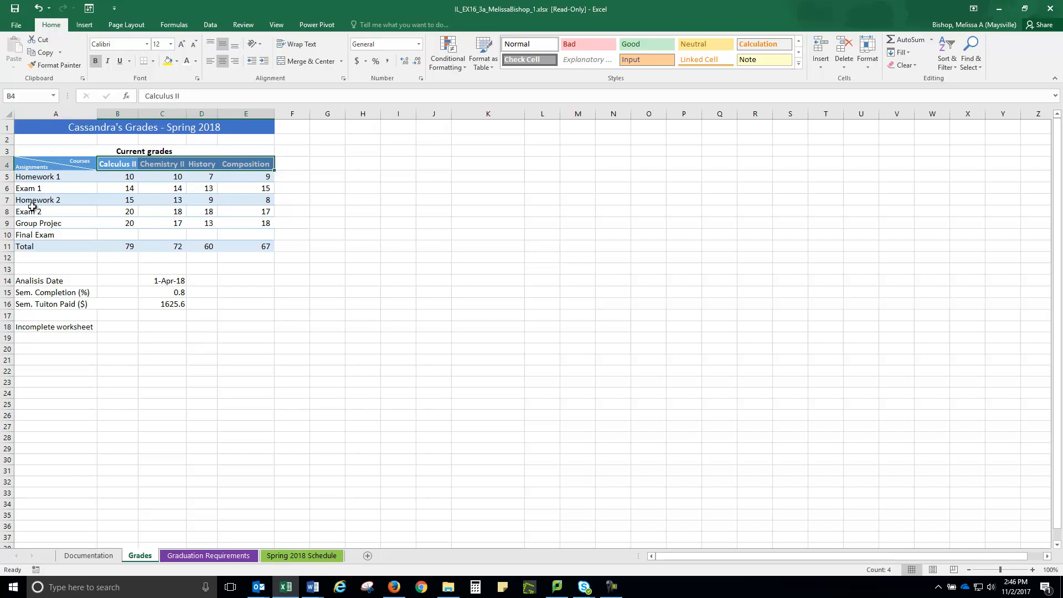
Step: Copy the formatting of the Homework 2 row, A7:E7, onto A9:E9 with Format Painter
{"action": "left_click_drag", "start_coordinate": [27, 201], "coordinate": [239, 202]}
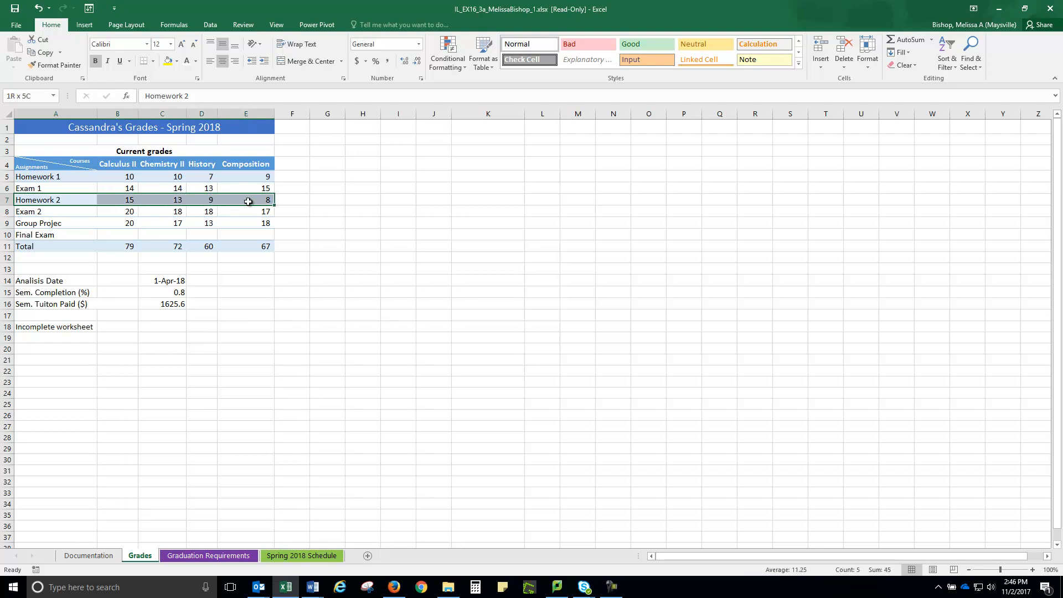
{"action": "left_click", "coordinate": [59, 65]}
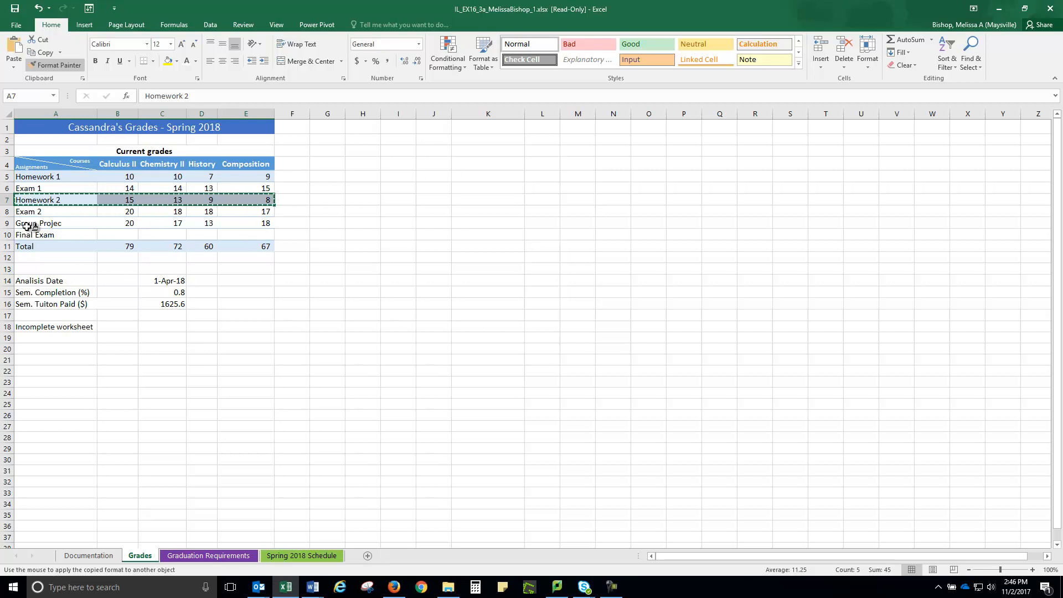
{"action": "left_click_drag", "start_coordinate": [26, 224], "coordinate": [247, 224]}
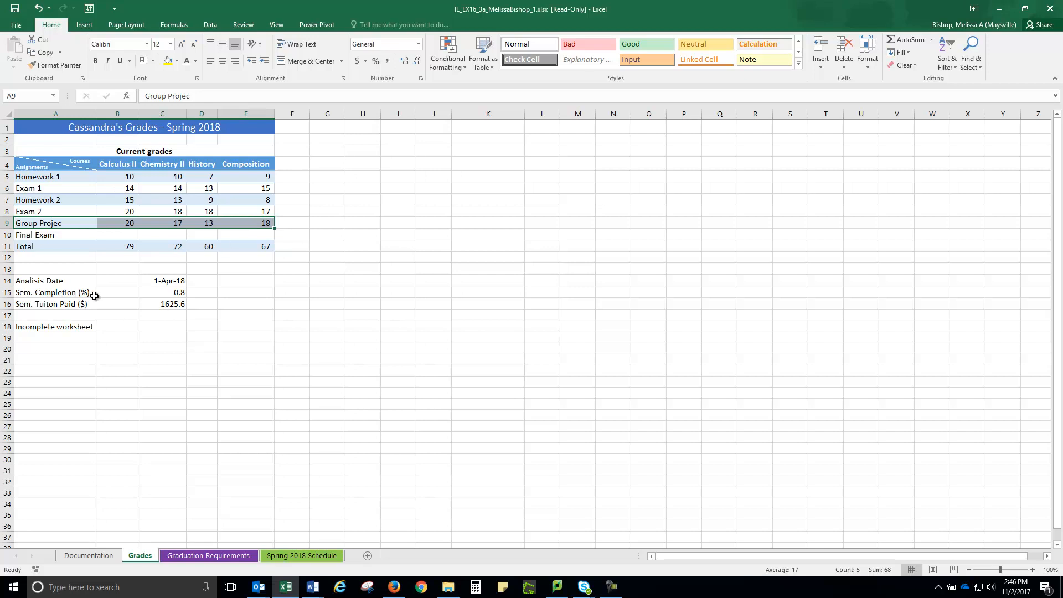
Step: Italicize the "Total" label in cell A11 and change its font to Times New Roman
{"action": "left_click", "coordinate": [25, 248]}
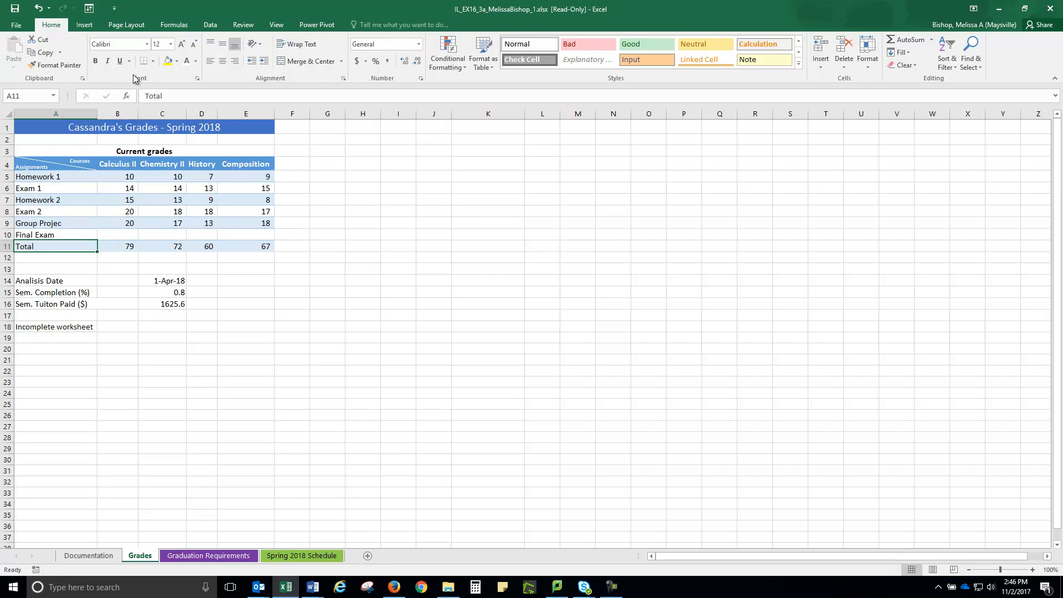
{"action": "left_click", "coordinate": [109, 62]}
{"action": "left_click", "coordinate": [147, 44]}
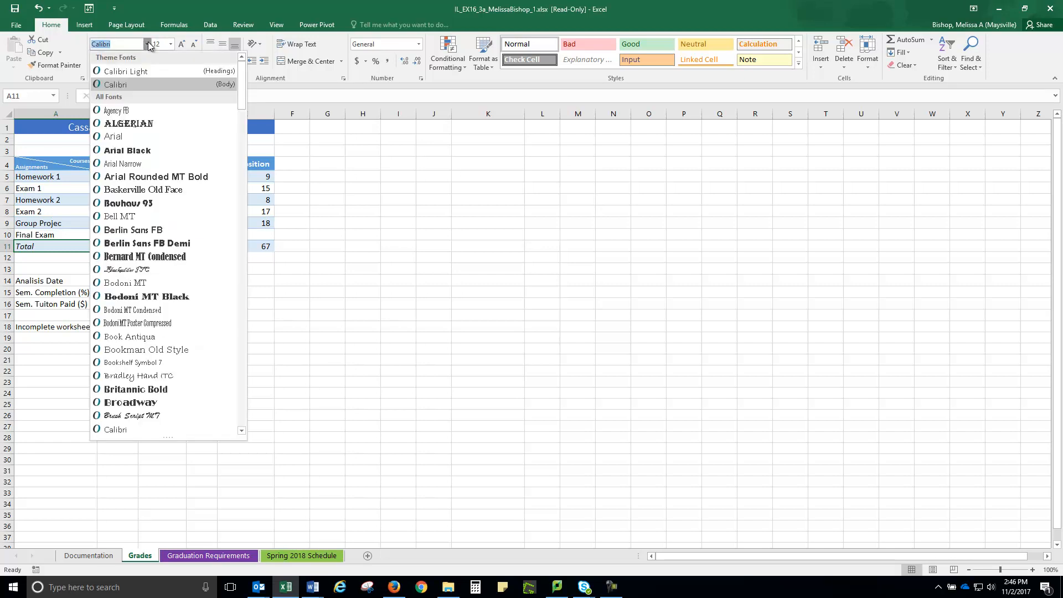
{"action": "scroll", "coordinate": [150, 255], "scroll_direction": "down", "scroll_amount": 15}
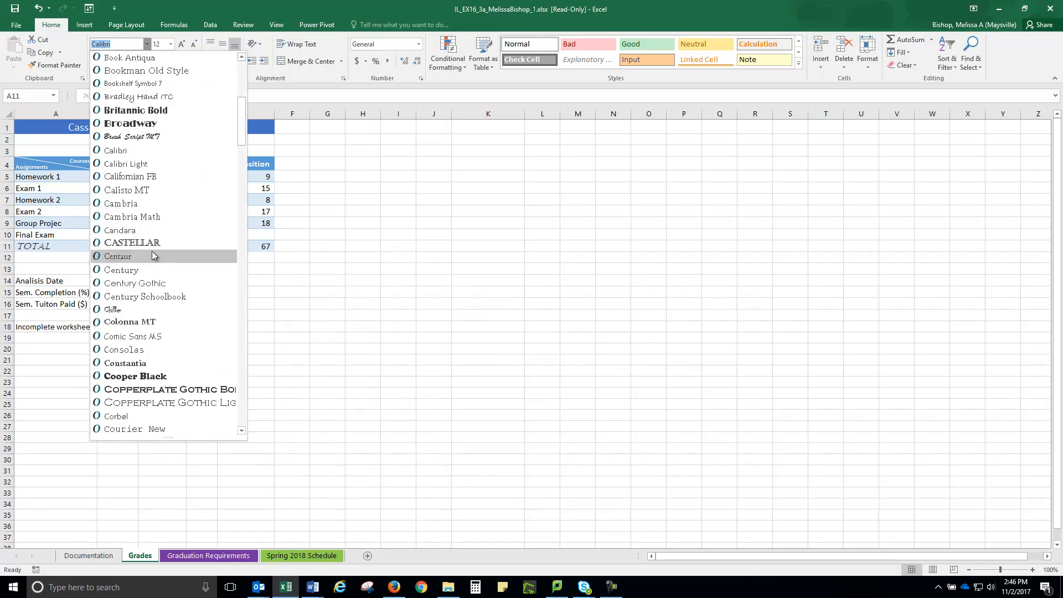
{"action": "scroll", "coordinate": [147, 260], "scroll_direction": "down", "scroll_amount": 20}
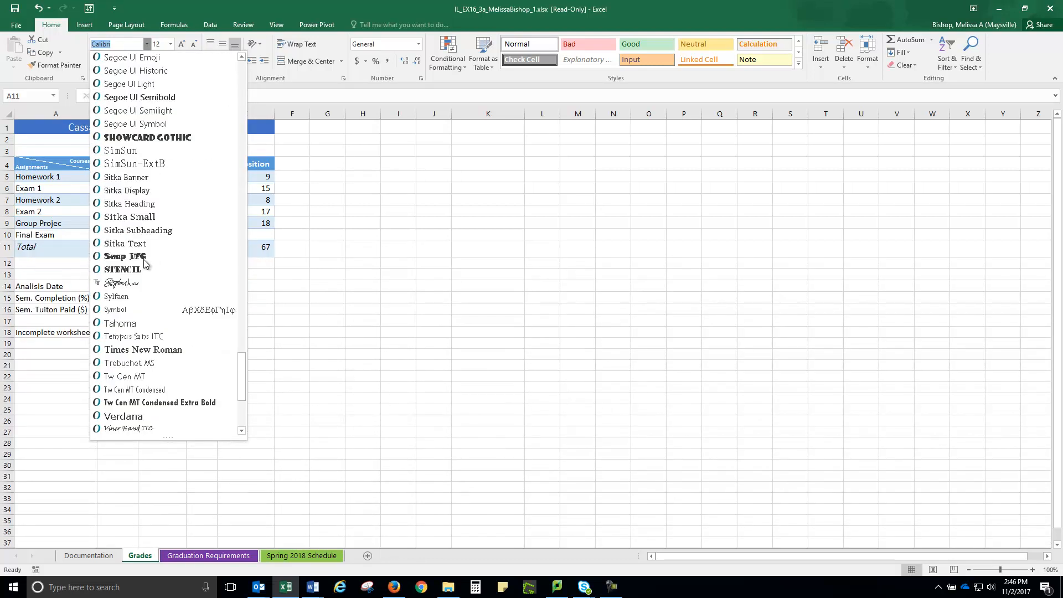
{"action": "scroll", "coordinate": [144, 259], "scroll_direction": "down", "scroll_amount": 4}
{"action": "scroll", "coordinate": [144, 259], "scroll_direction": "up", "scroll_amount": 3}
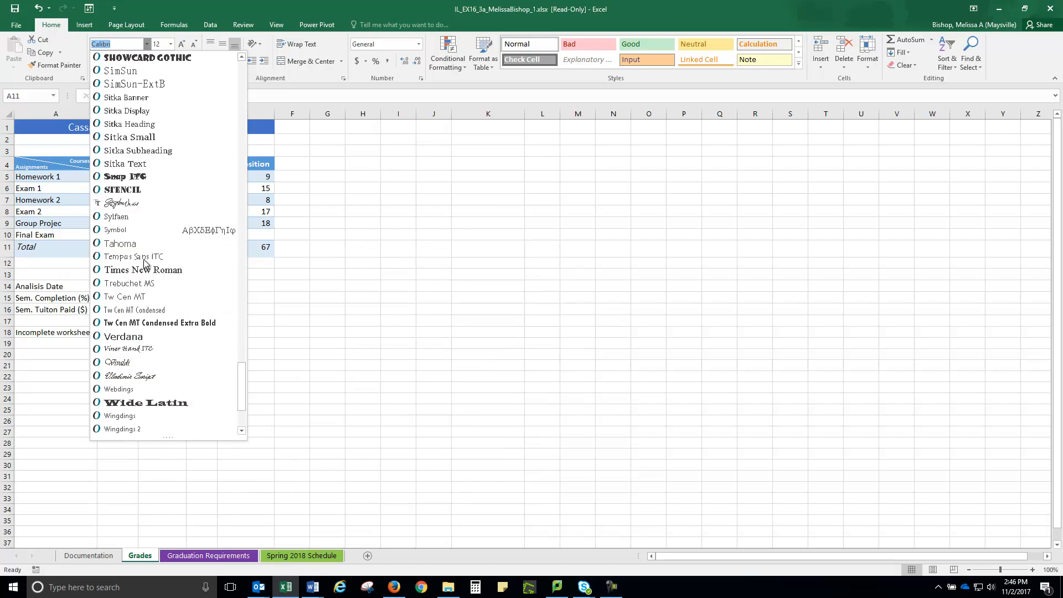
{"action": "left_click", "coordinate": [147, 311]}
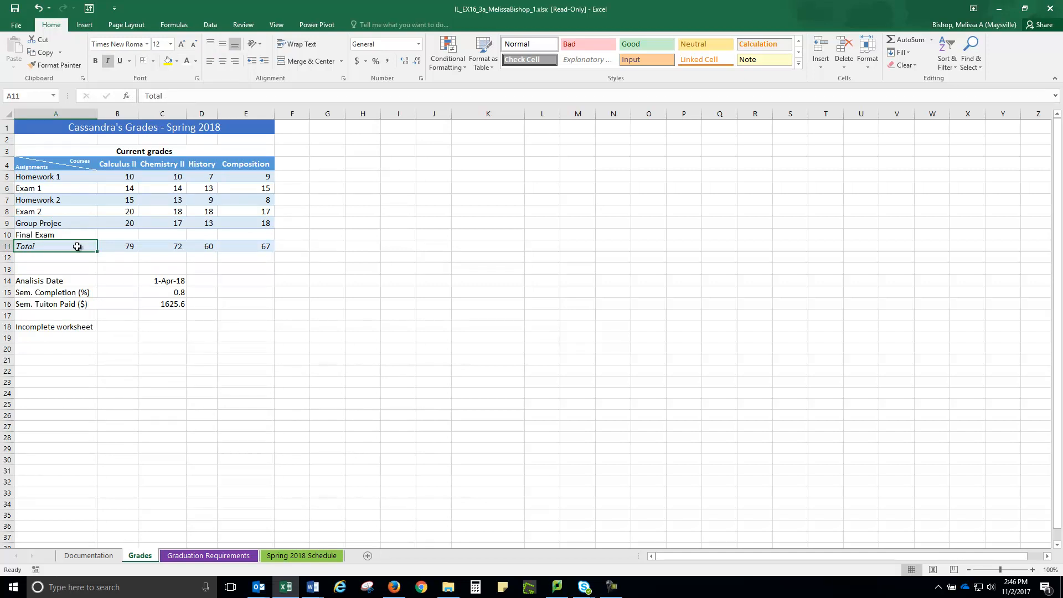
Step: Apply Thick Outside Borders and a standard Yellow fill to the Total row, A11:E11
{"action": "left_click_drag", "start_coordinate": [34, 248], "coordinate": [244, 251]}
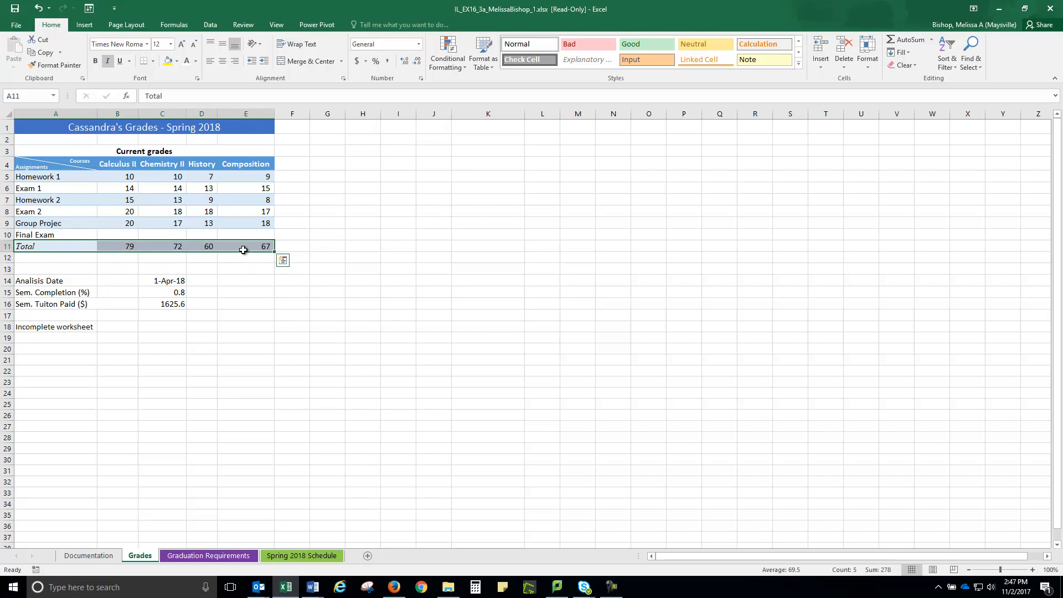
{"action": "left_click", "coordinate": [155, 61]}
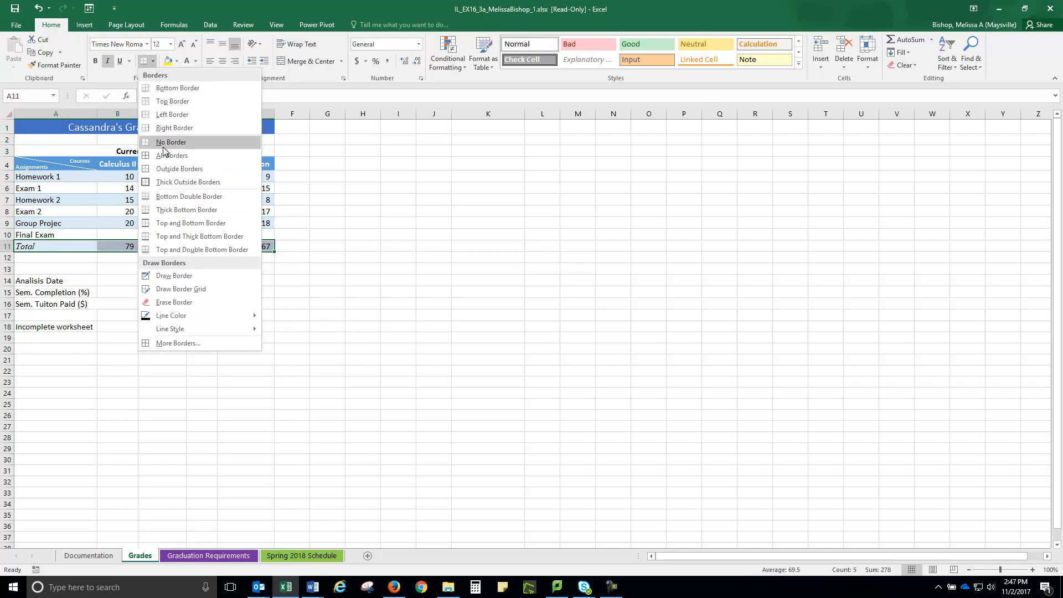
{"action": "left_click", "coordinate": [164, 180]}
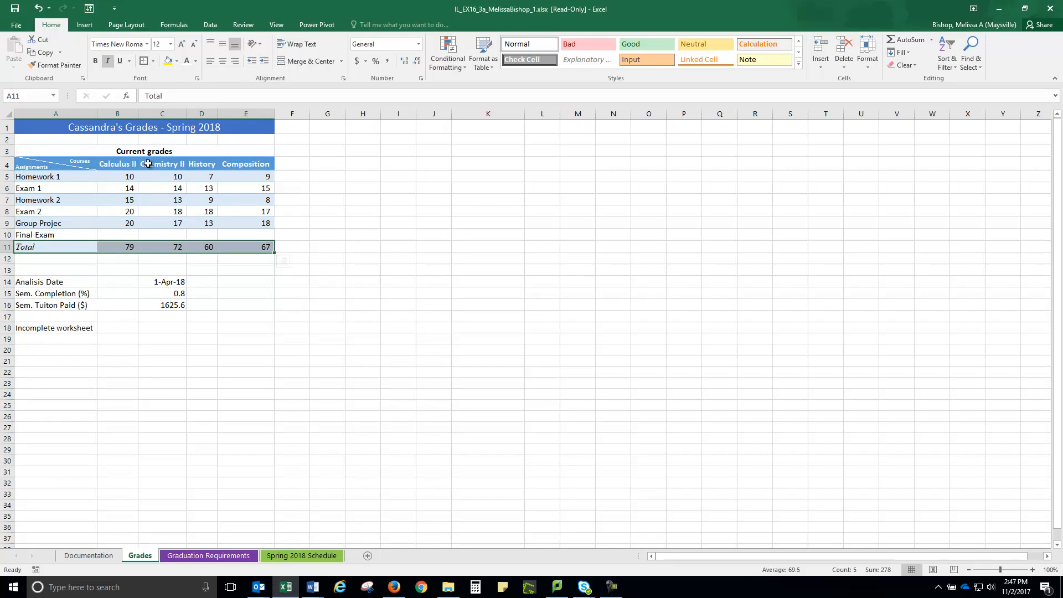
{"action": "left_click", "coordinate": [177, 62]}
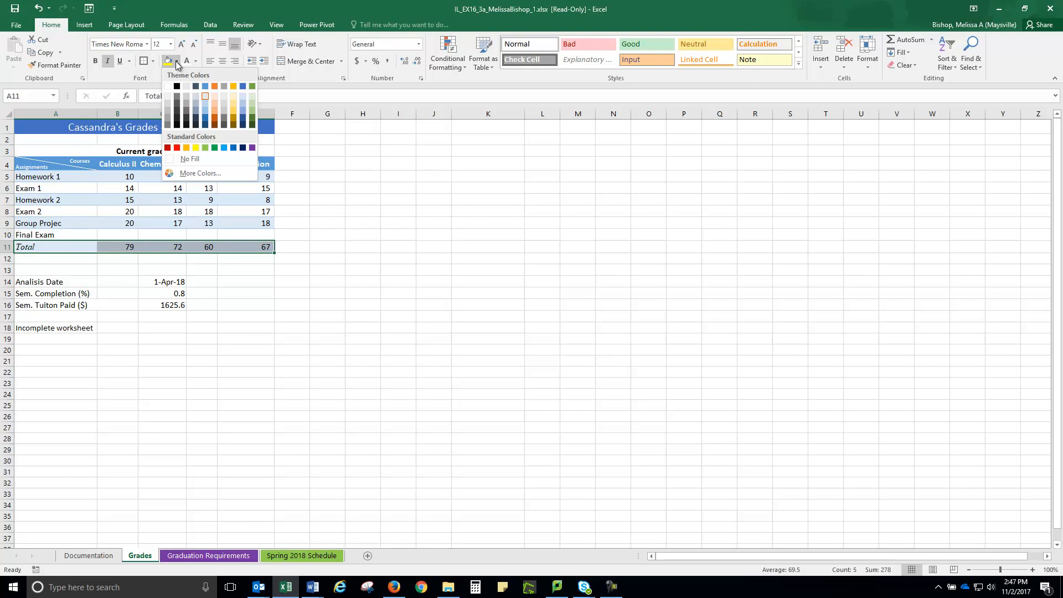
{"action": "left_click", "coordinate": [196, 147]}
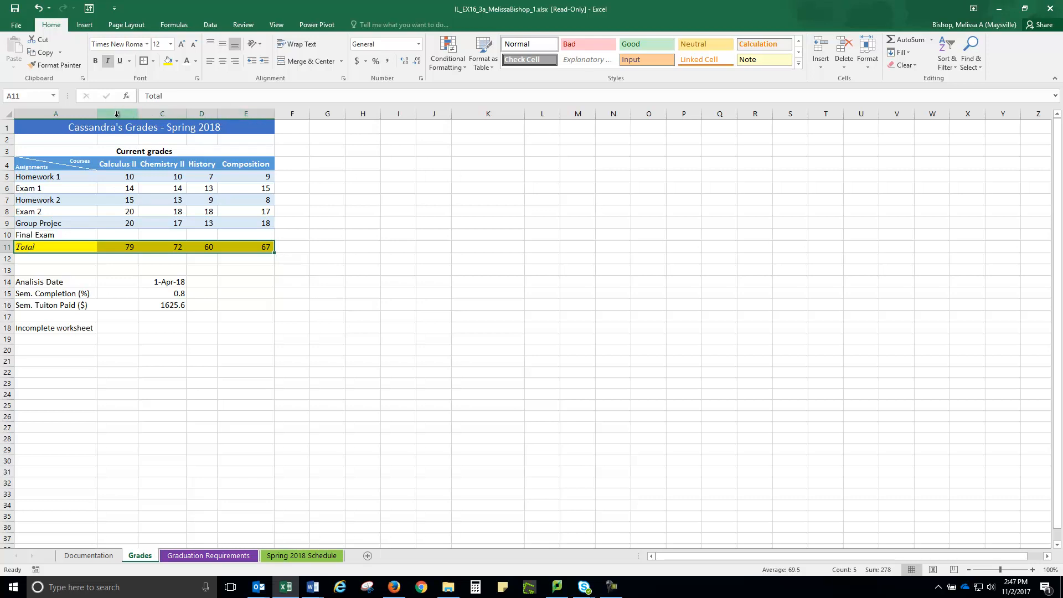
Step: Add a Greater Than conditional formatting rule to B11:E11 that gives totals above 70 Green Fill with Dark Green Text
{"action": "left_click_drag", "start_coordinate": [124, 248], "coordinate": [251, 245]}
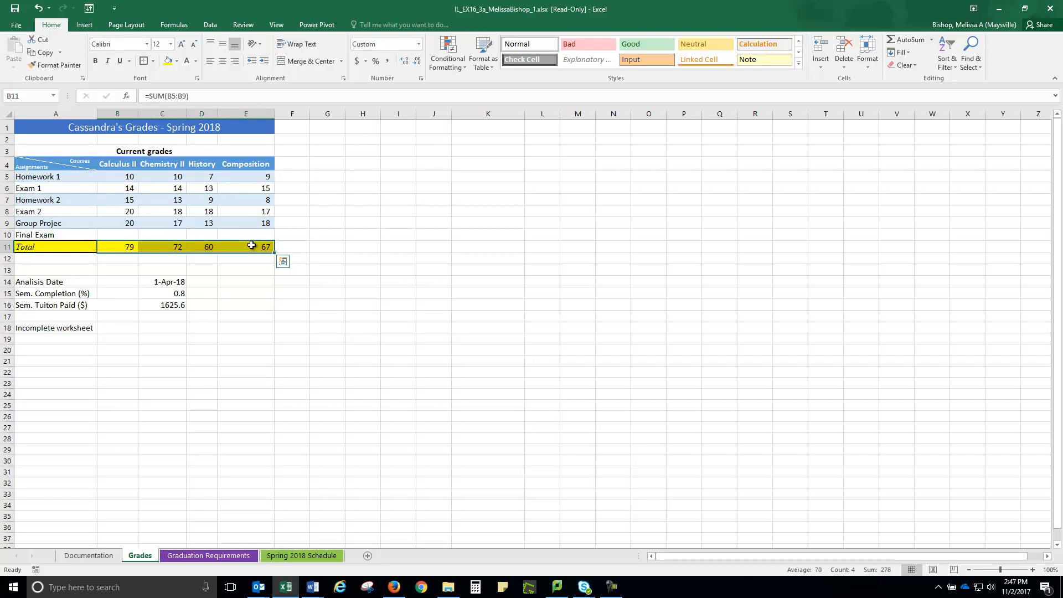
{"action": "left_click", "coordinate": [464, 65]}
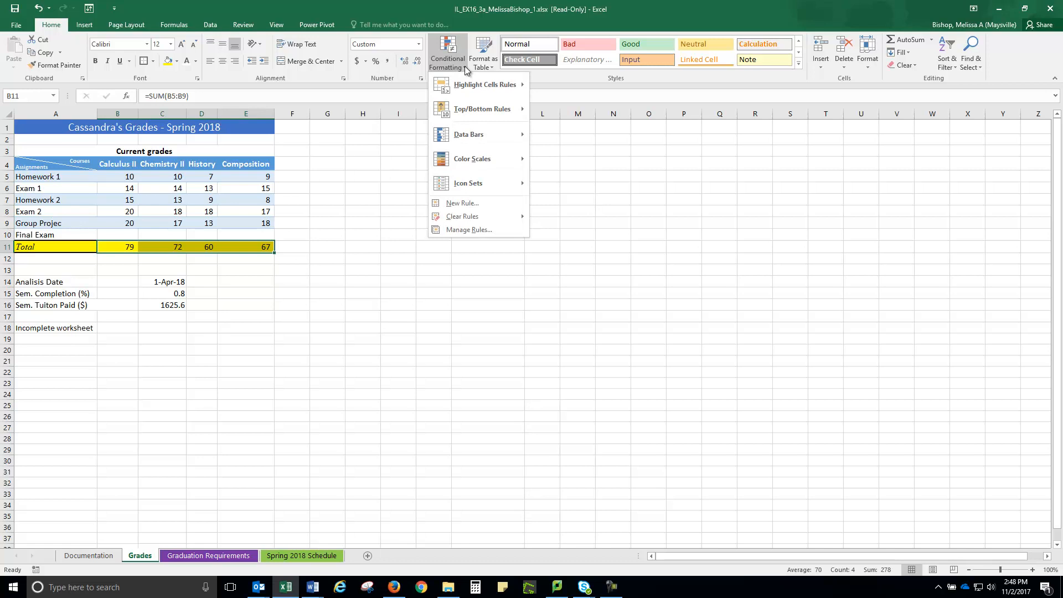
{"action": "mouse_move", "coordinate": [473, 88]}
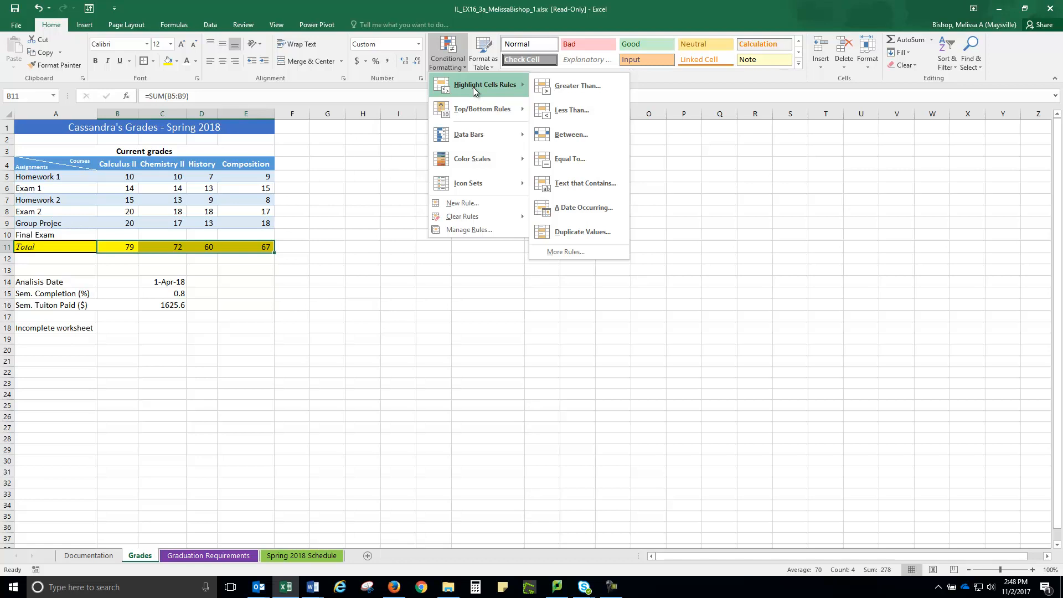
{"action": "left_click", "coordinate": [577, 85]}
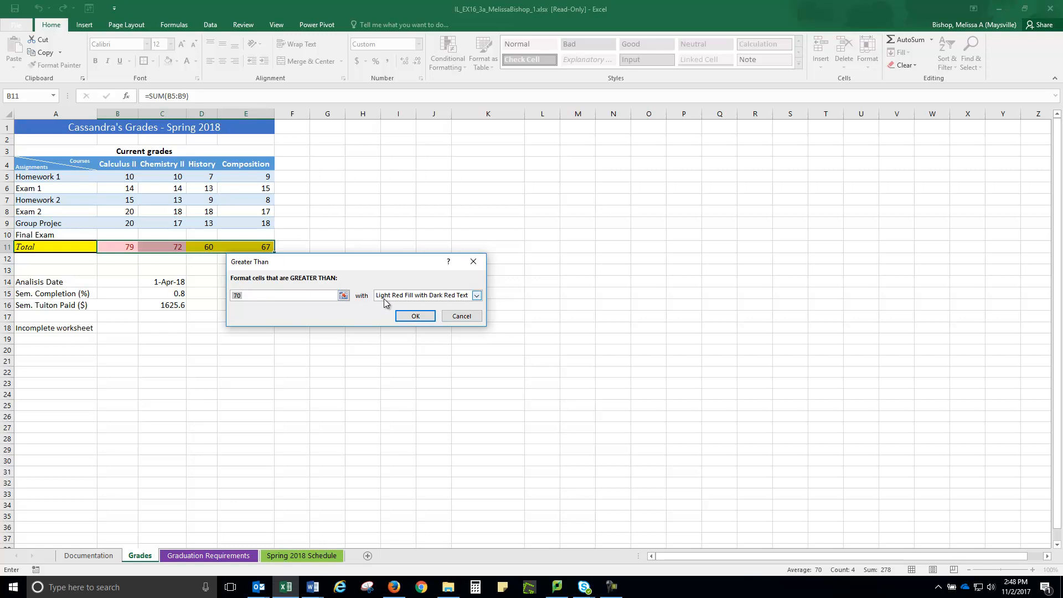
{"action": "left_click", "coordinate": [477, 296]}
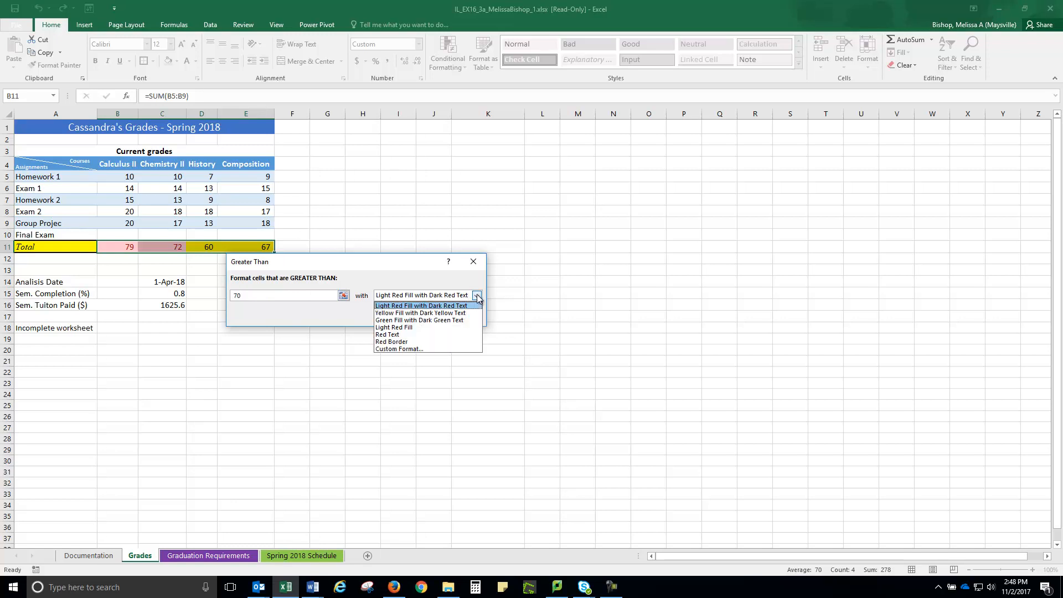
{"action": "left_click", "coordinate": [425, 321]}
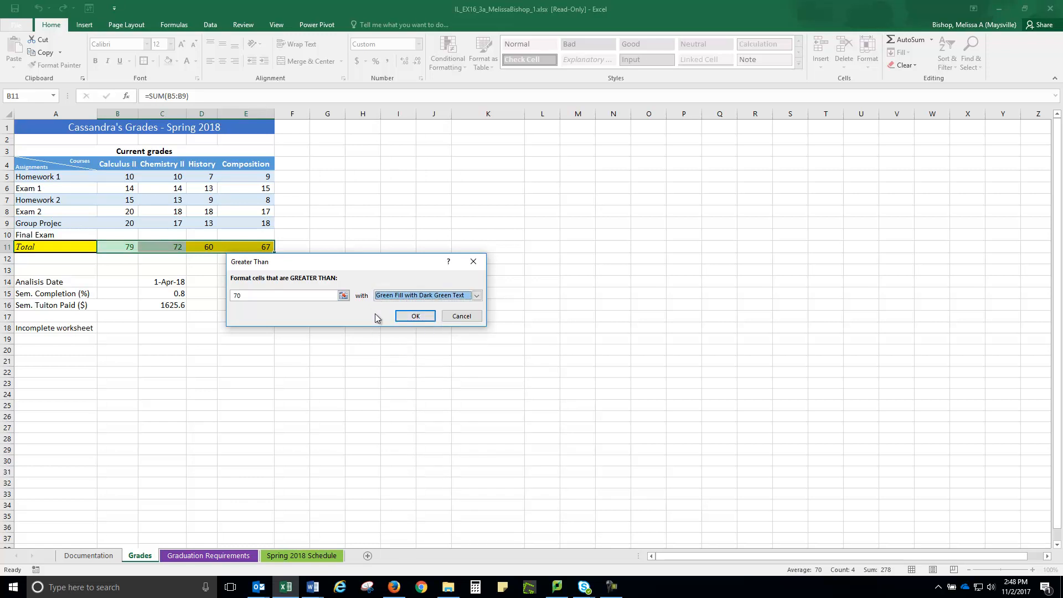
{"action": "left_click", "coordinate": [414, 316]}
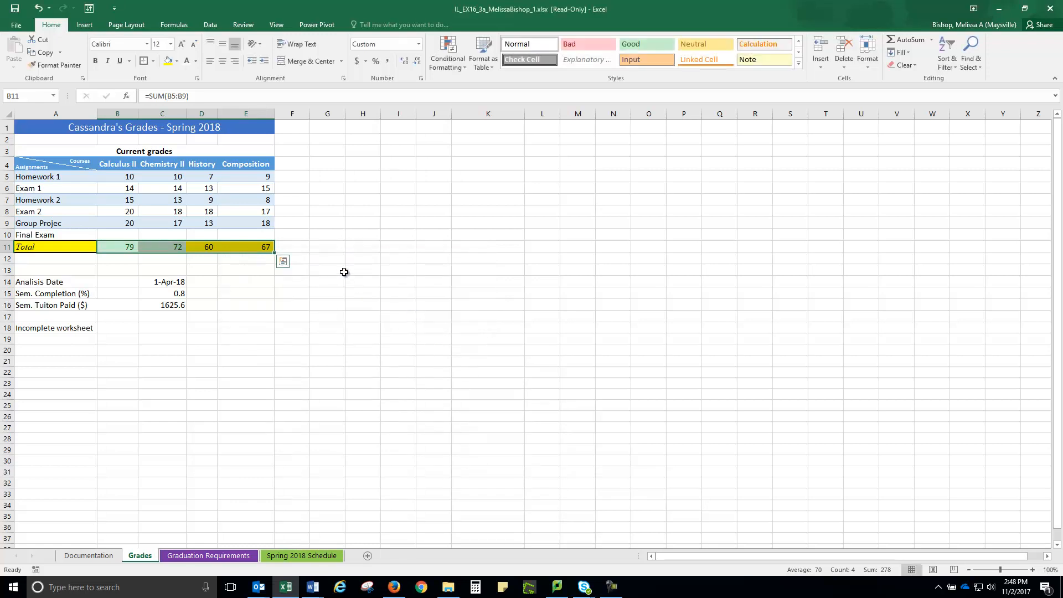
{"action": "left_click", "coordinate": [149, 251]}
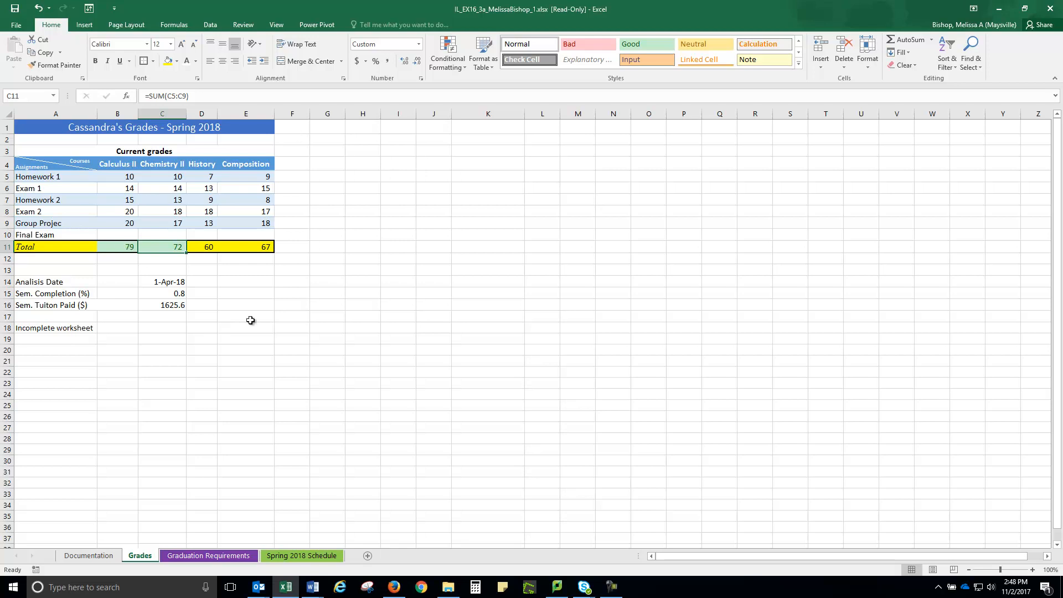
Step: Apply the Short Date number format to the analysis date in cell C14
{"action": "left_click", "coordinate": [162, 282]}
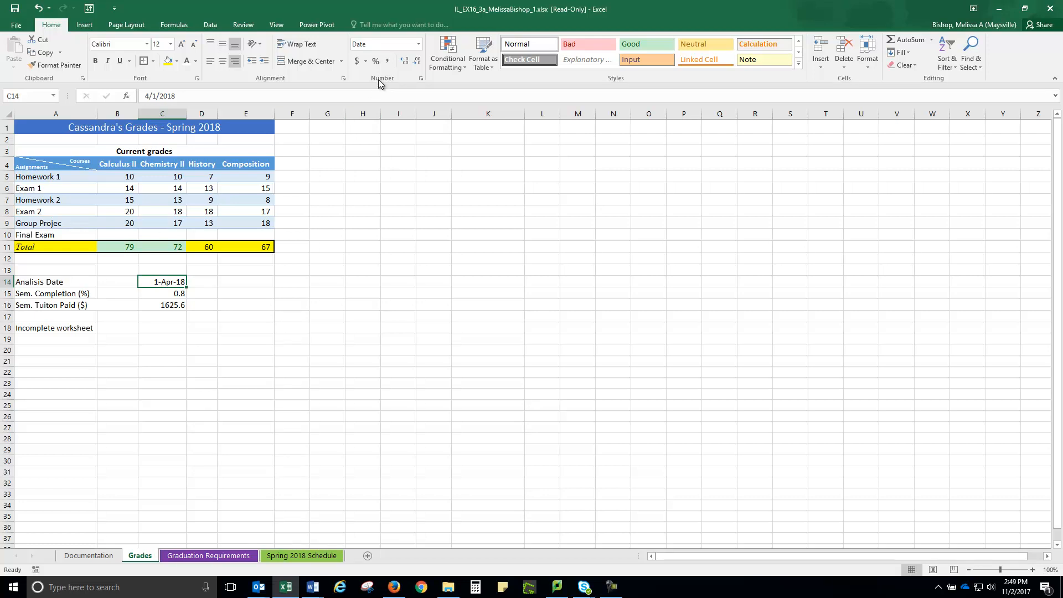
{"action": "left_click", "coordinate": [388, 45]}
{"action": "key", "text": "BackSpace"}
{"action": "left_click", "coordinate": [420, 44]}
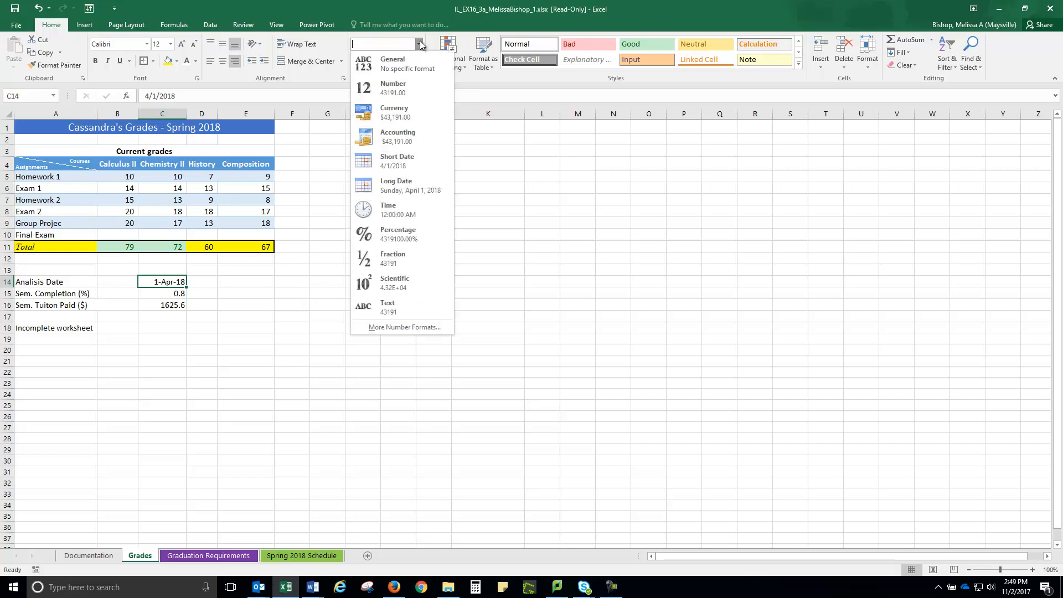
{"action": "left_click", "coordinate": [394, 160]}
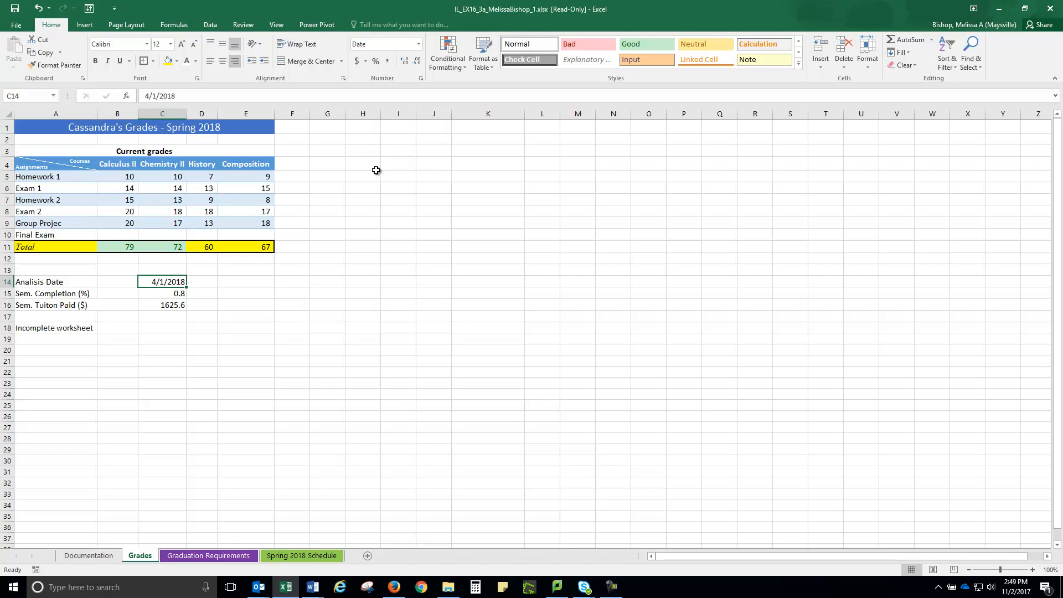
Step: Format the semester completion value in C15 as Percentage with zero decimal places
{"action": "left_click", "coordinate": [172, 293]}
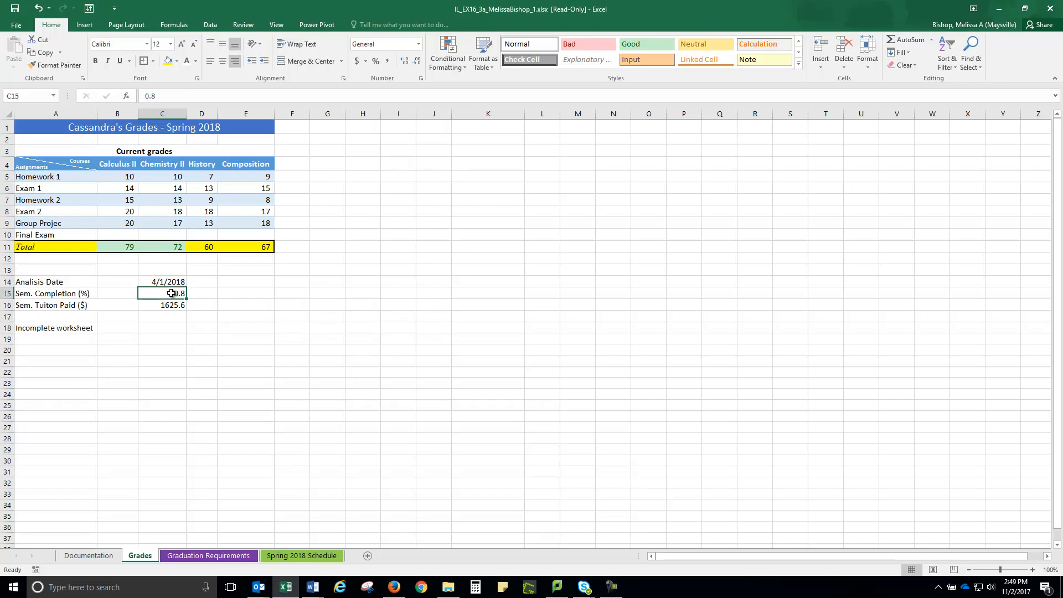
{"action": "left_click", "coordinate": [419, 44]}
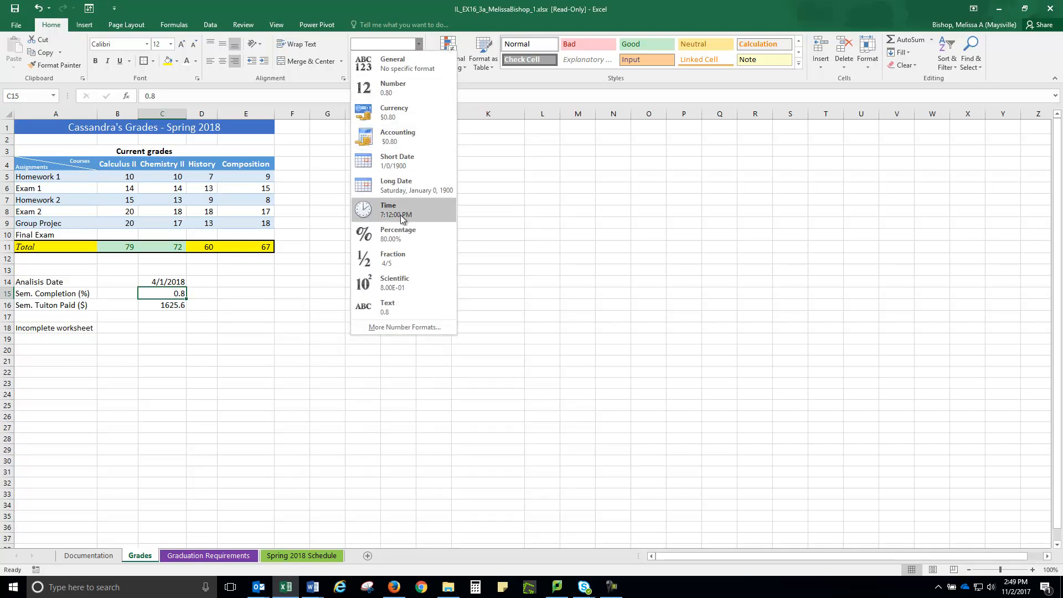
{"action": "left_click", "coordinate": [397, 234]}
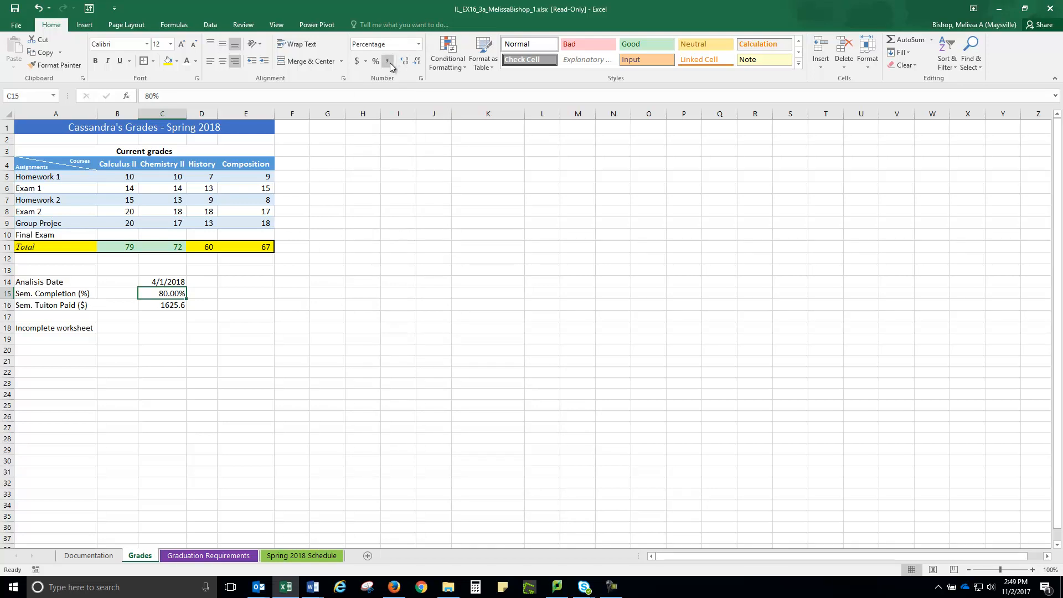
{"action": "left_click", "coordinate": [418, 61]}
{"action": "left_click", "coordinate": [418, 61]}
Step: Format the semester tuition amount in C16 as Accounting with zero decimal places
{"action": "left_click", "coordinate": [153, 305]}
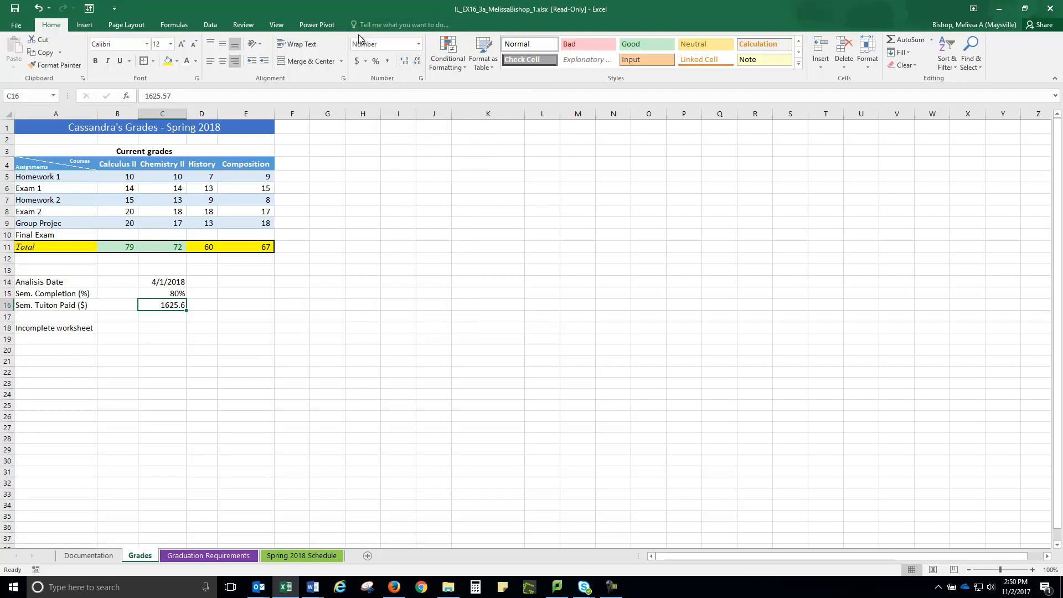
{"action": "left_click", "coordinate": [419, 45]}
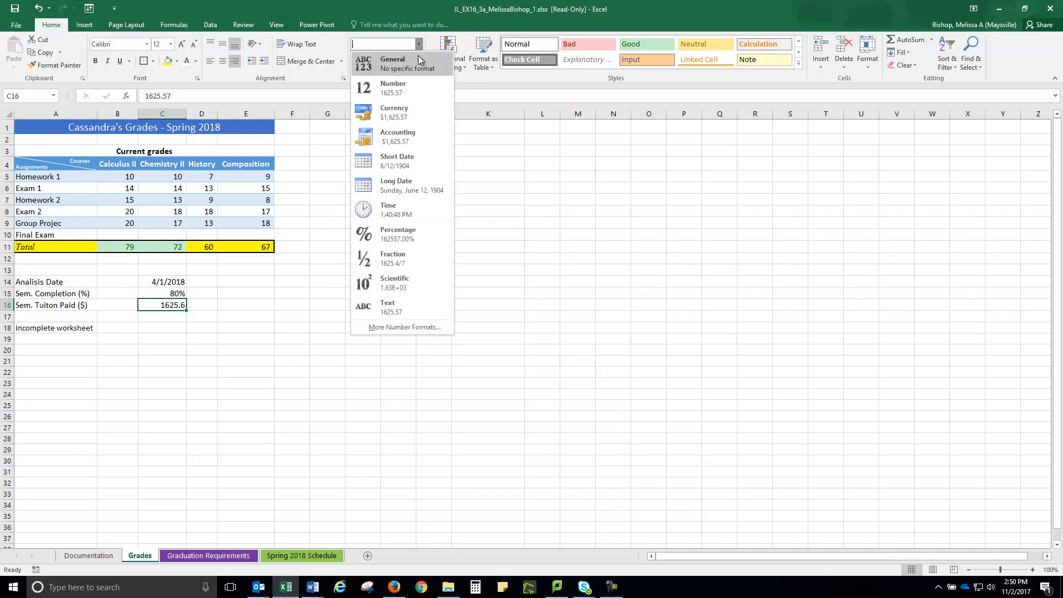
{"action": "left_click", "coordinate": [406, 135]}
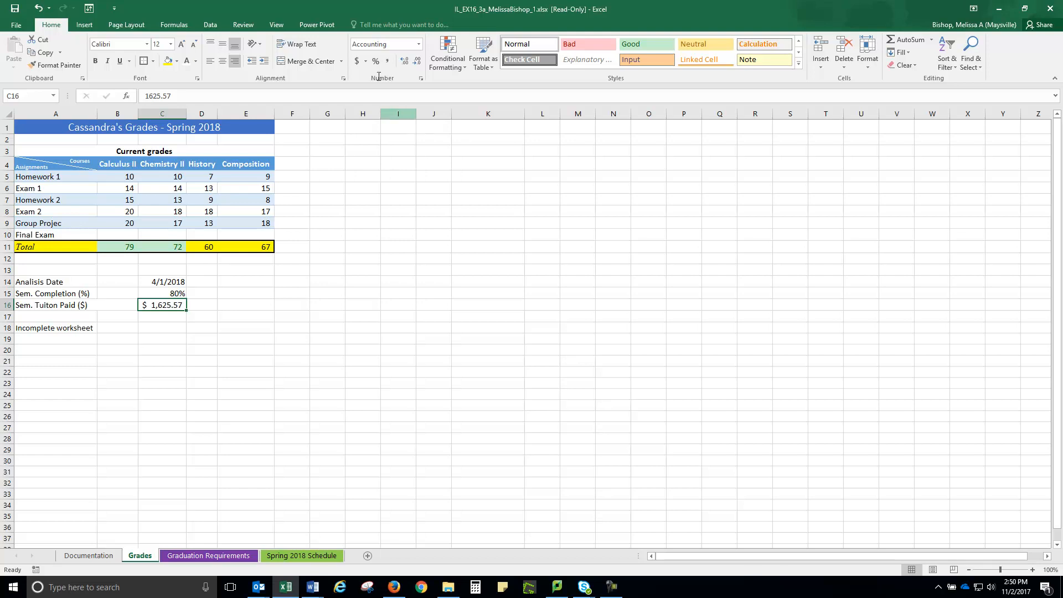
{"action": "left_click", "coordinate": [418, 62]}
{"action": "left_click", "coordinate": [419, 62]}
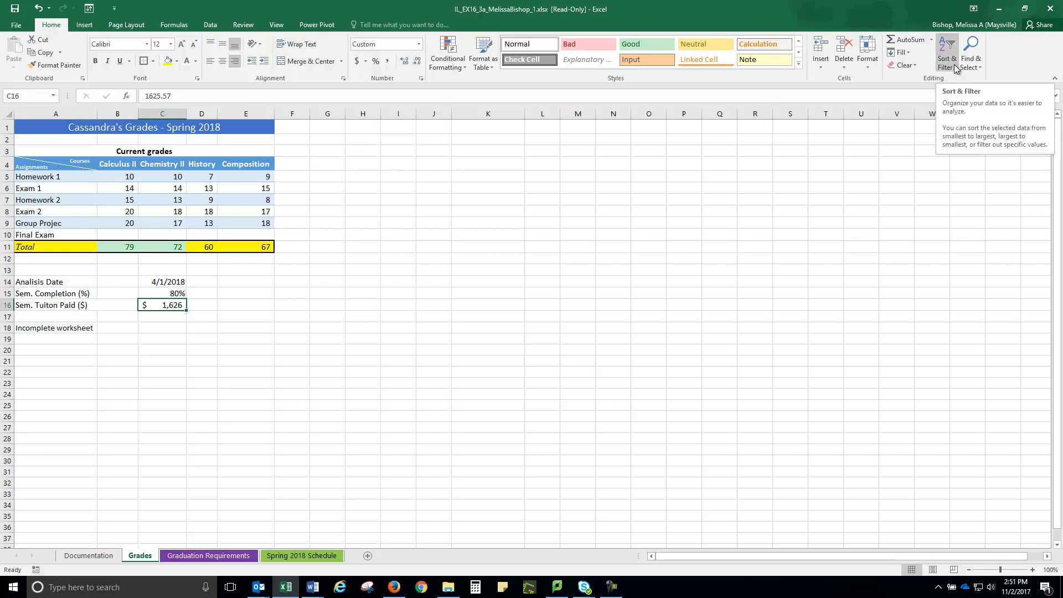
Step: Replace all occurrences of "Sem." with "Semester" in the Grades worksheet and close Find and Replace
{"action": "left_click", "coordinate": [973, 62]}
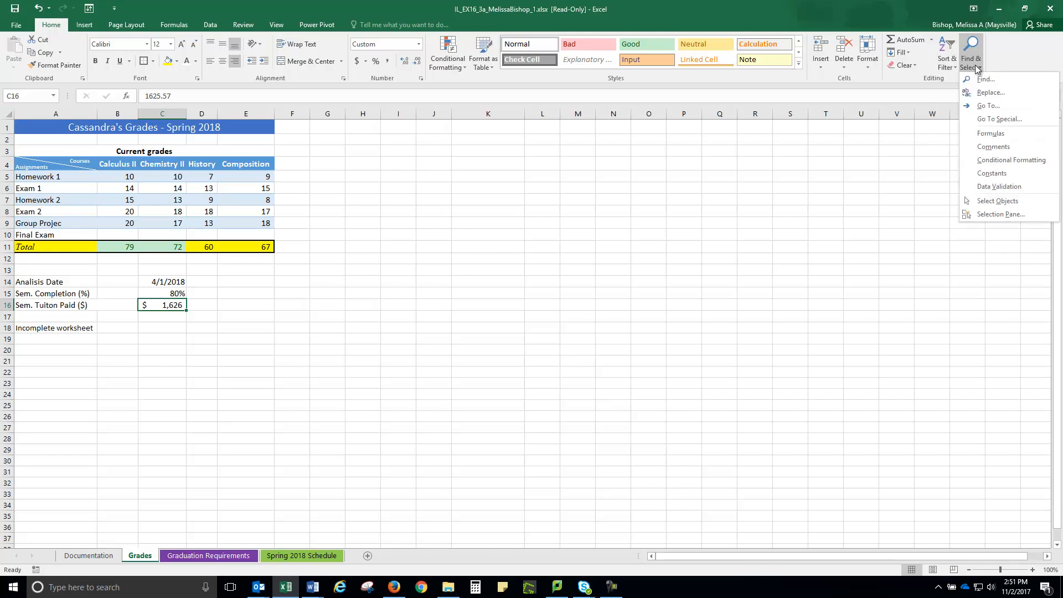
{"action": "left_click", "coordinate": [985, 81]}
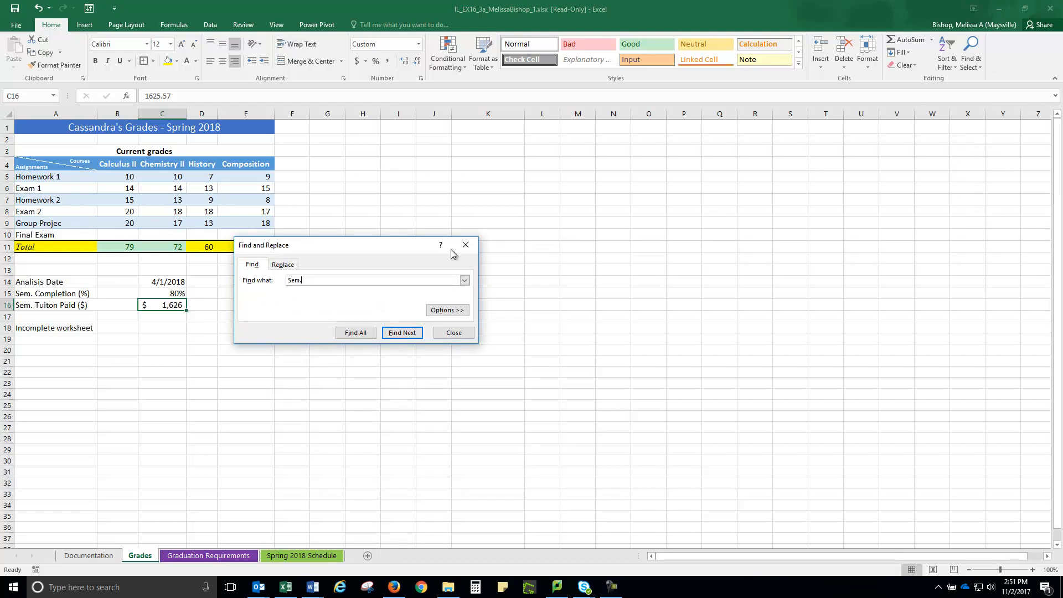
{"action": "left_click", "coordinate": [282, 265]}
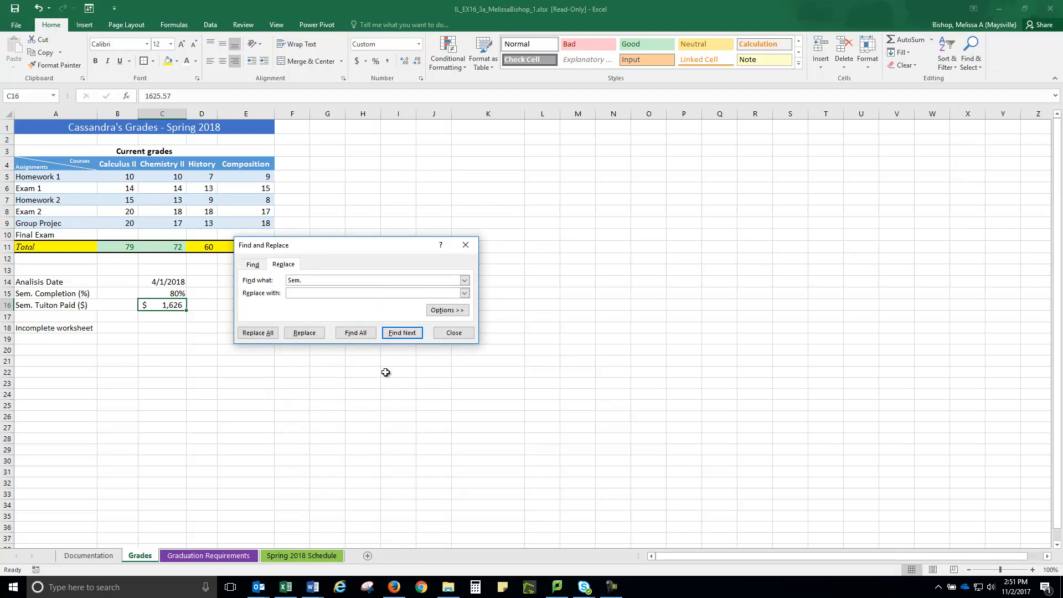
{"action": "type", "text": "Semeste"}
{"action": "left_click", "coordinate": [255, 334]}
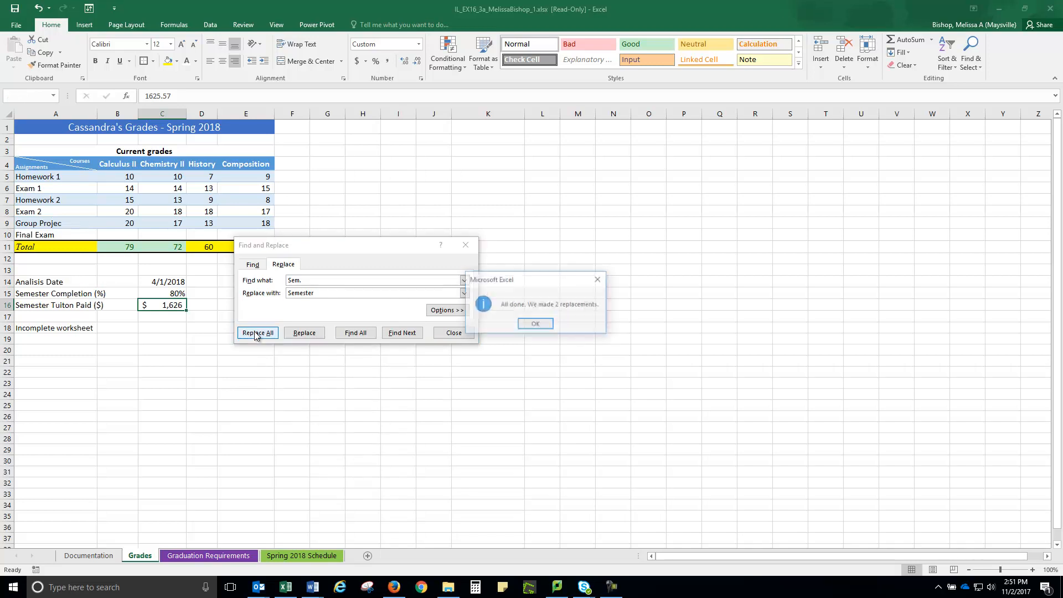
{"action": "left_click", "coordinate": [536, 324]}
{"action": "left_click", "coordinate": [455, 333]}
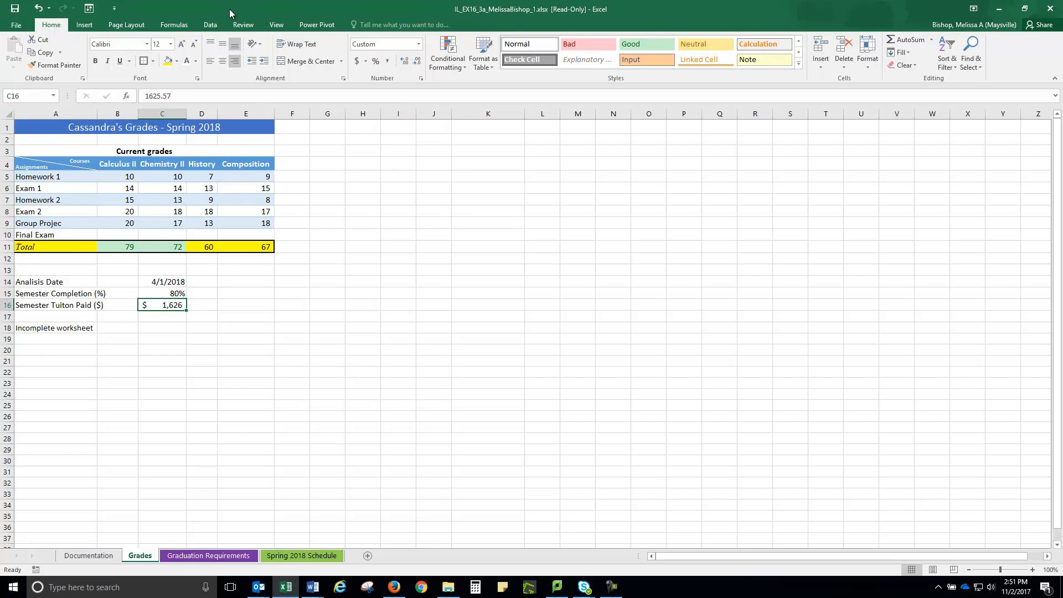
Step: Spell-check the whole Grades worksheet, correcting the misspellings to "Project", "Analysis" and "Tuition"
{"action": "left_click", "coordinate": [241, 25]}
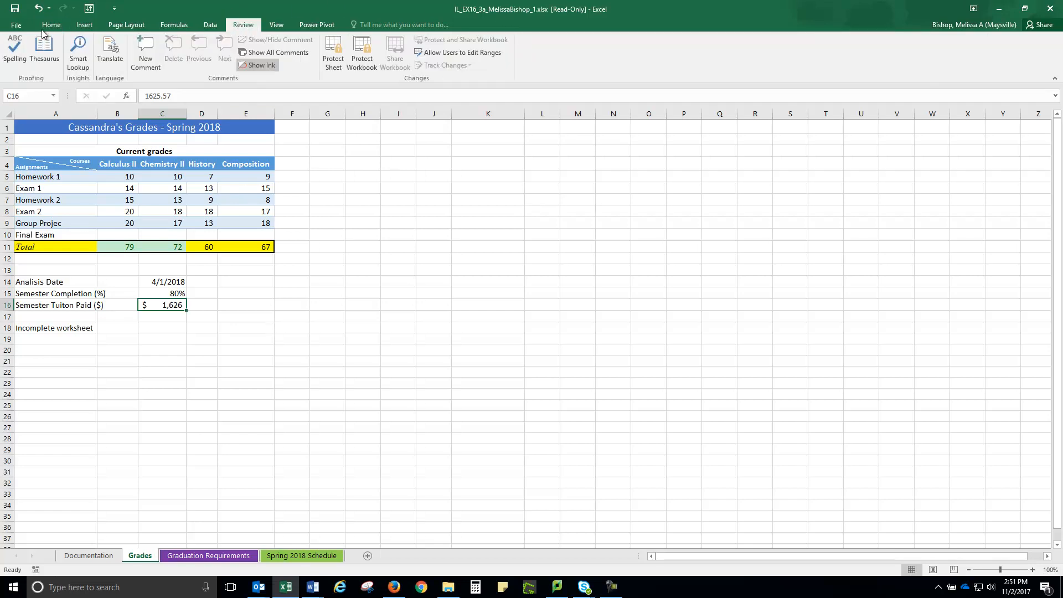
{"action": "left_click", "coordinate": [10, 55]}
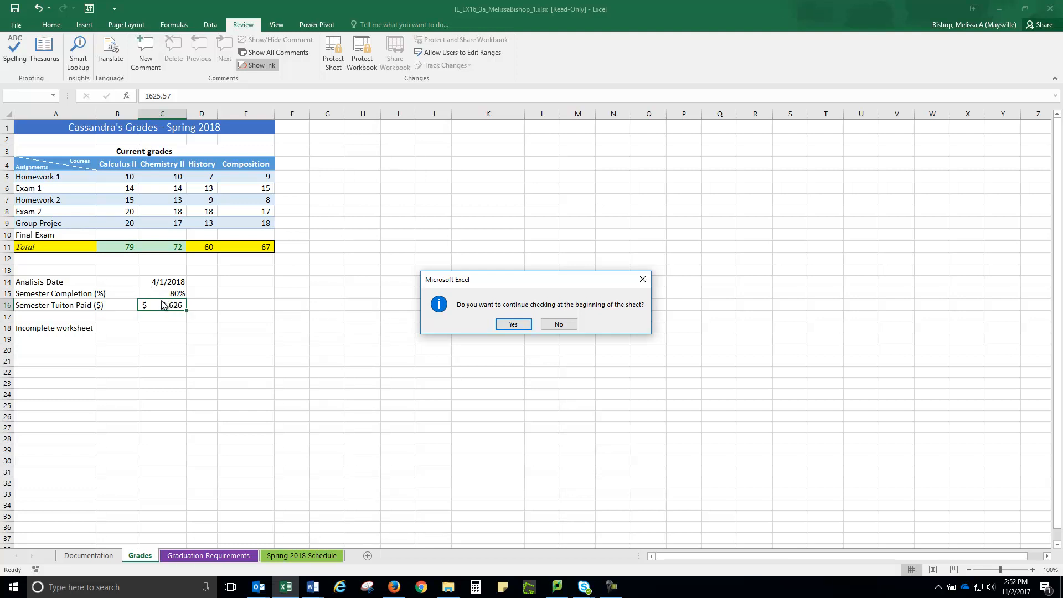
{"action": "left_click", "coordinate": [513, 326]}
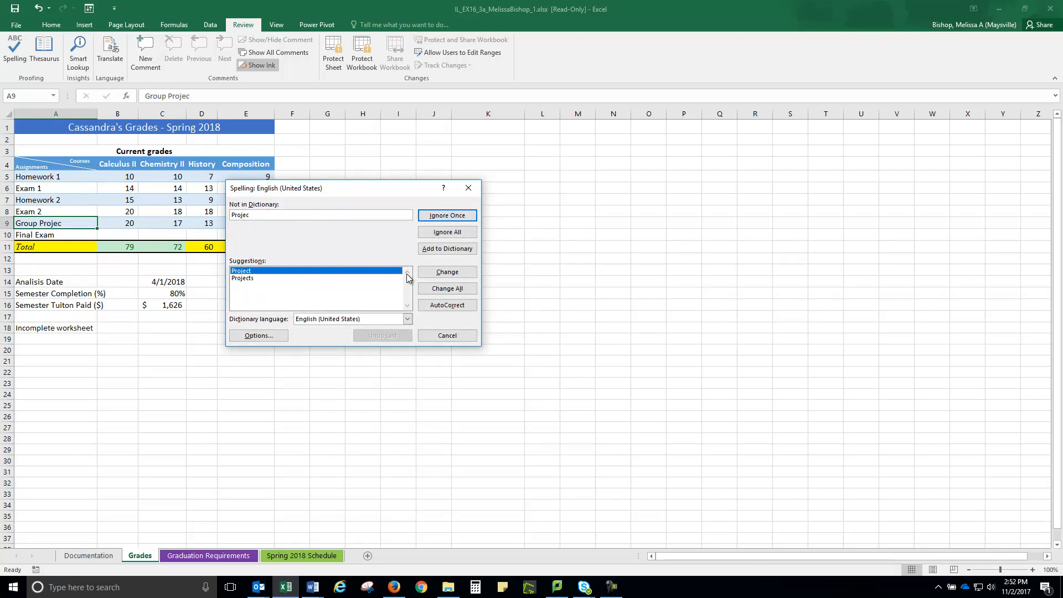
{"action": "left_click", "coordinate": [444, 275]}
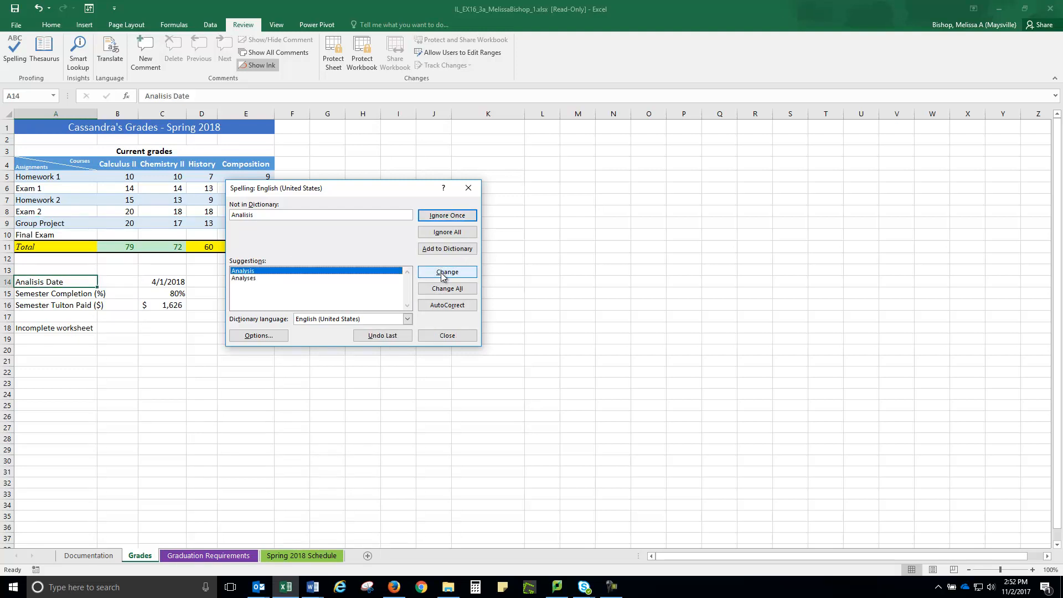
{"action": "left_click", "coordinate": [444, 277]}
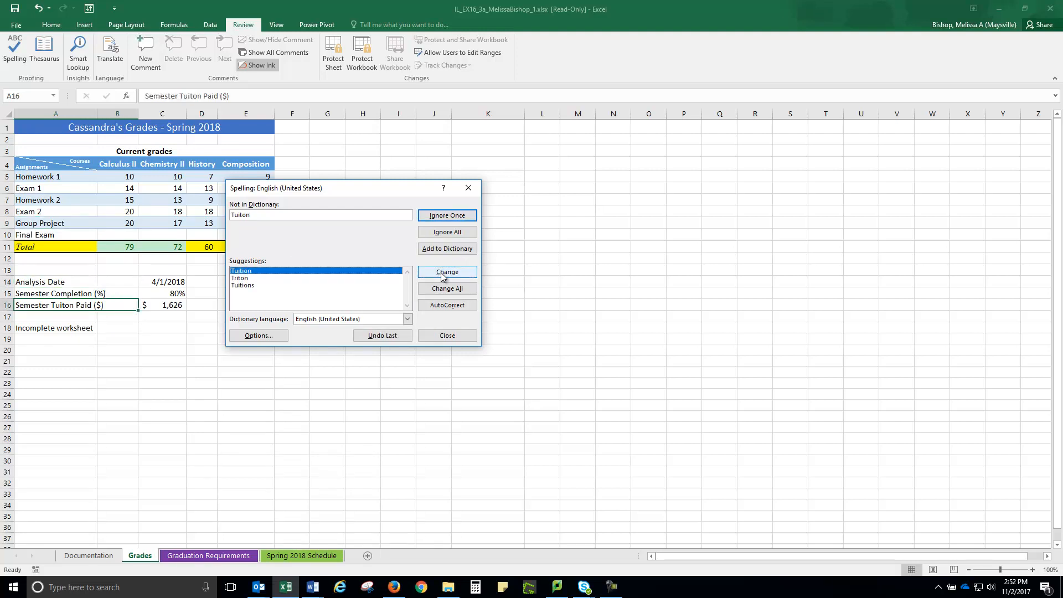
{"action": "left_click", "coordinate": [444, 277]}
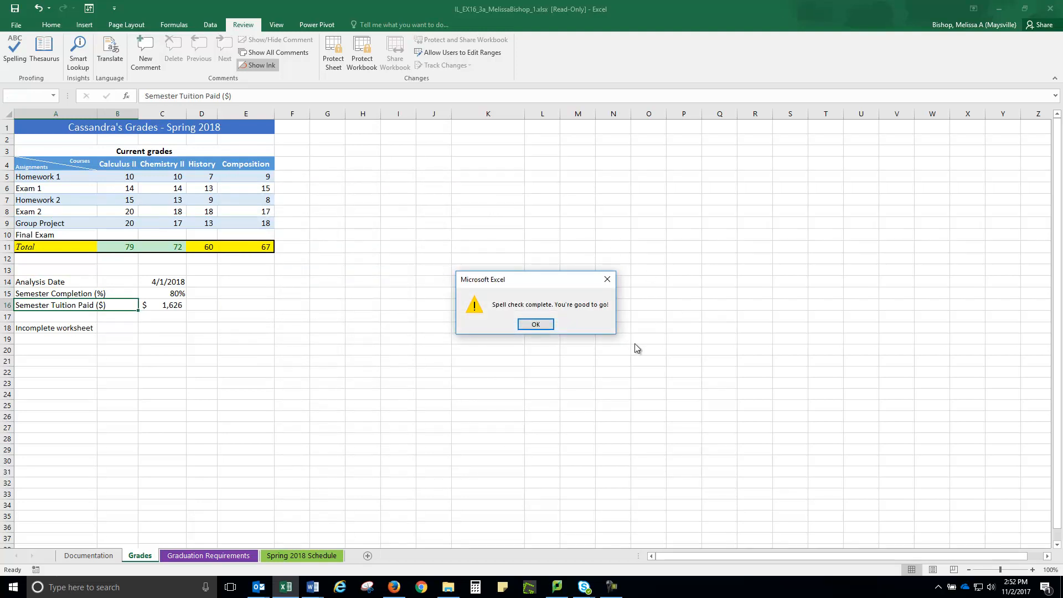
{"action": "left_click", "coordinate": [540, 327]}
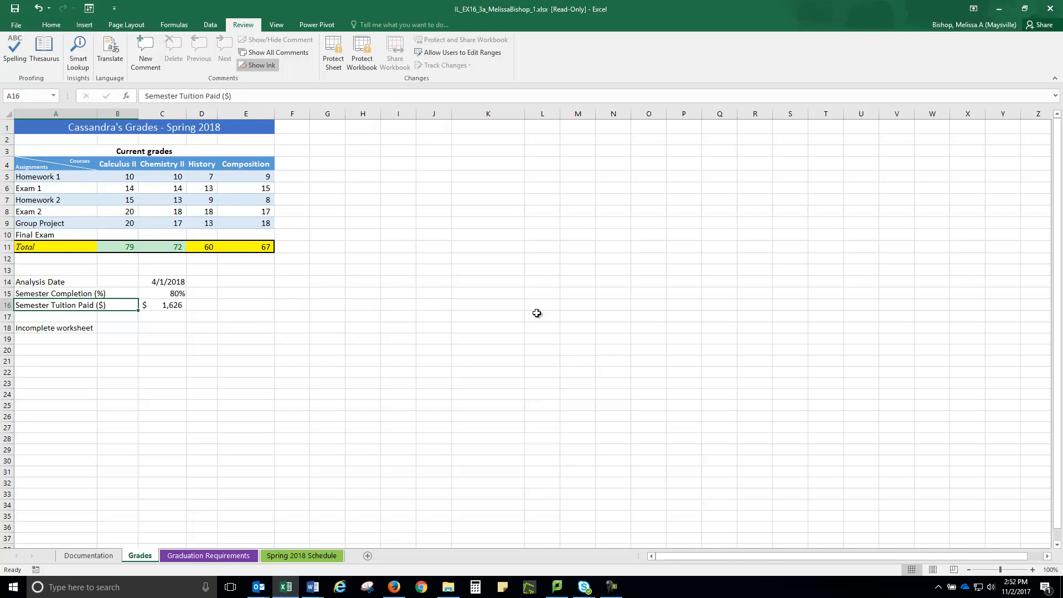
Step: Delete row 18, which contains the text "Incomplete worksheet"
{"action": "left_click", "coordinate": [7, 328]}
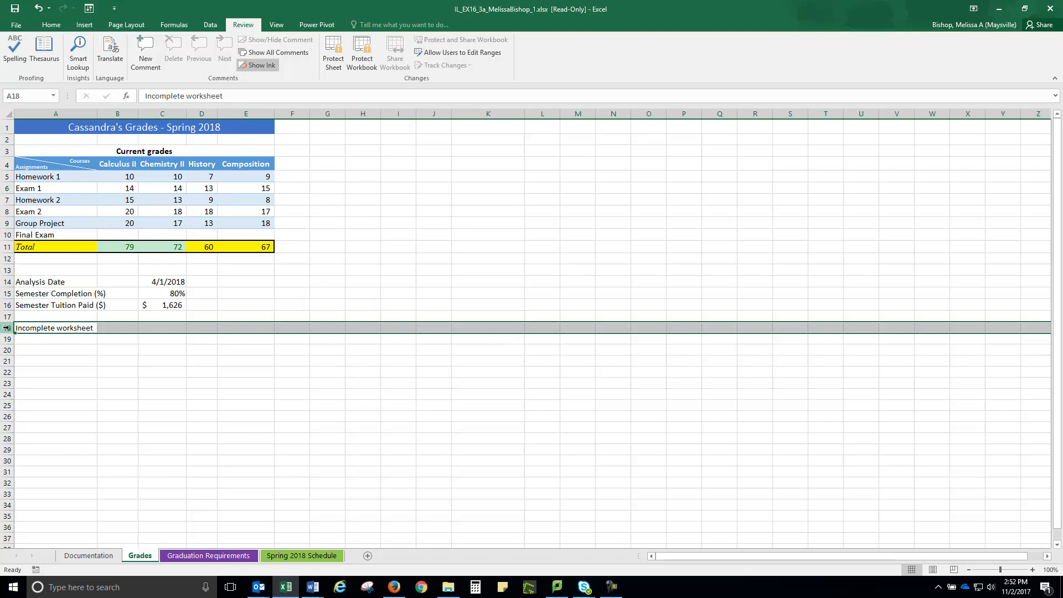
{"action": "right_click", "coordinate": [6, 328]}
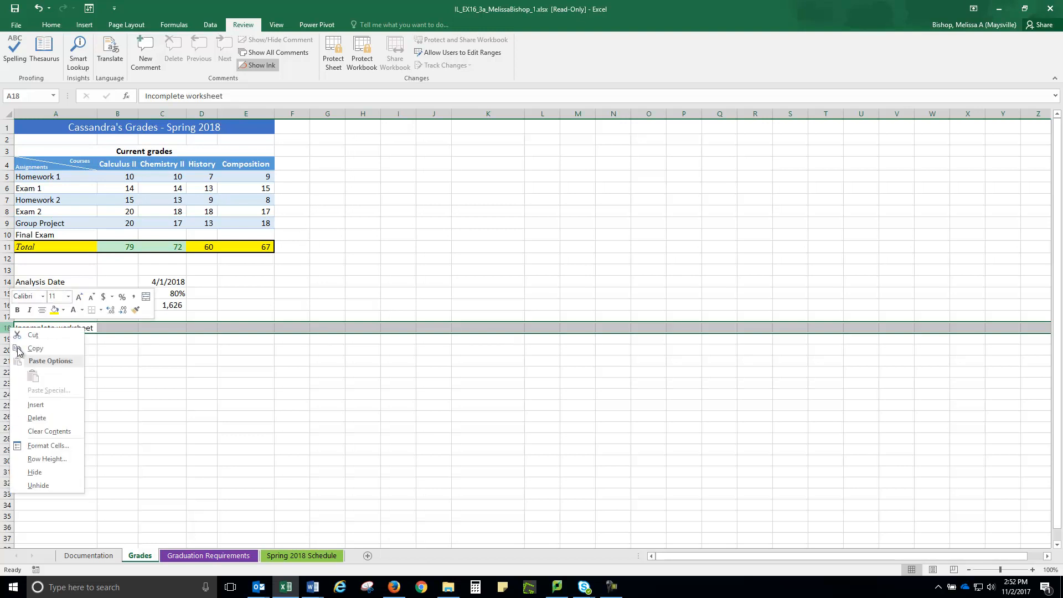
{"action": "left_click", "coordinate": [42, 418]}
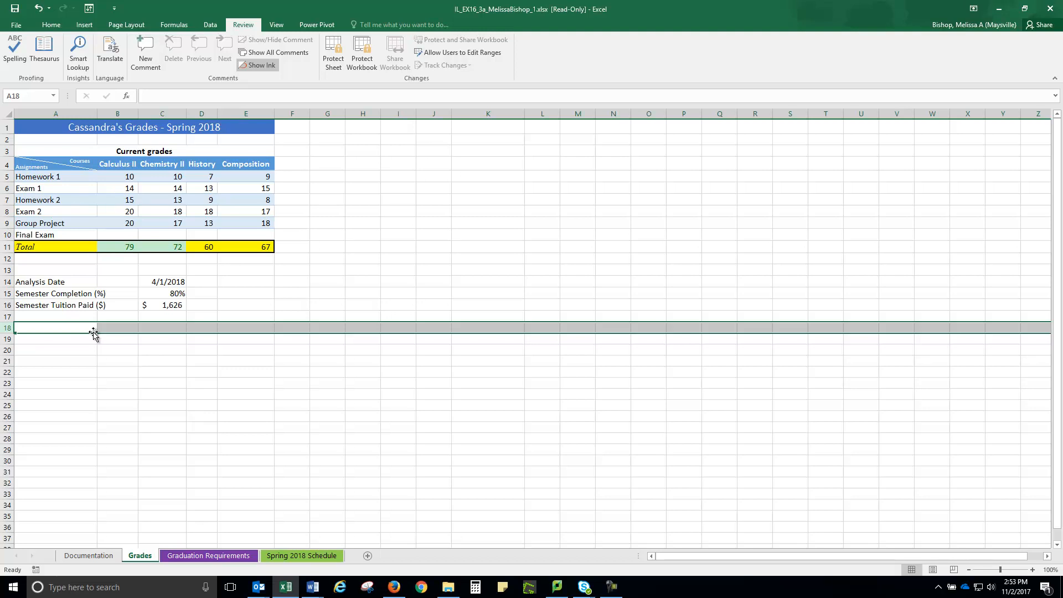
Step: Rename the Grades worksheet as "Spring 2018 Grades"
{"action": "right_click", "coordinate": [143, 557]}
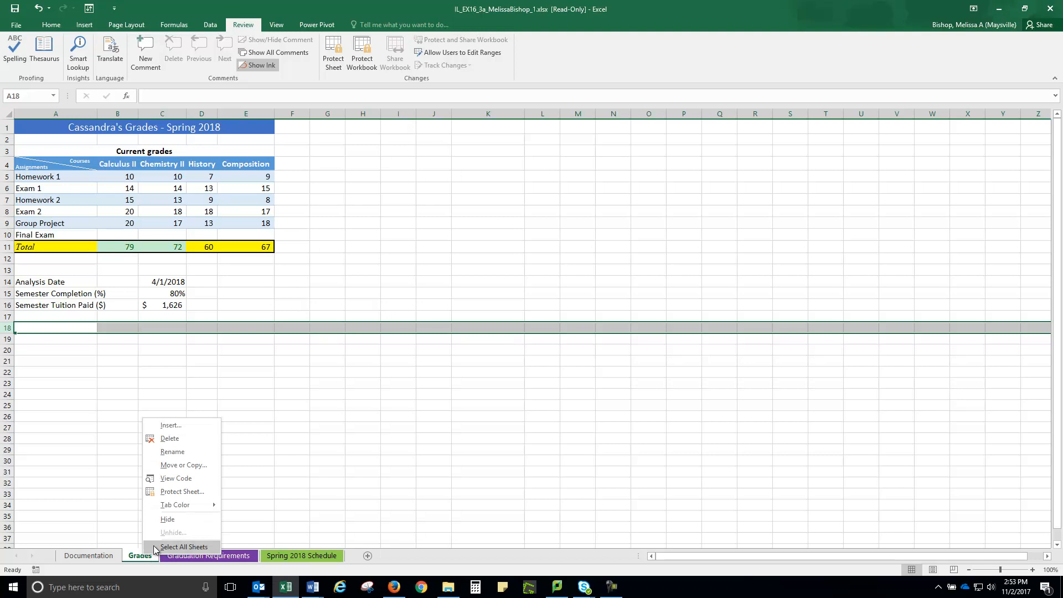
{"action": "left_click", "coordinate": [172, 451]}
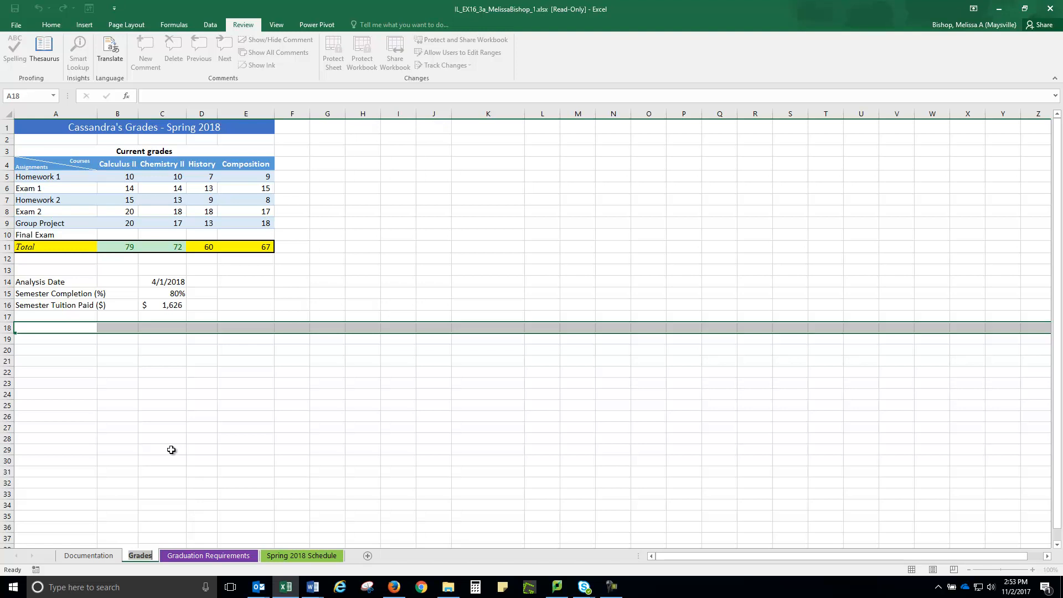
{"action": "type", "text": "Spring 208"}
{"action": "key", "text": "BackSpace"}
{"action": "type", "text": "1"}
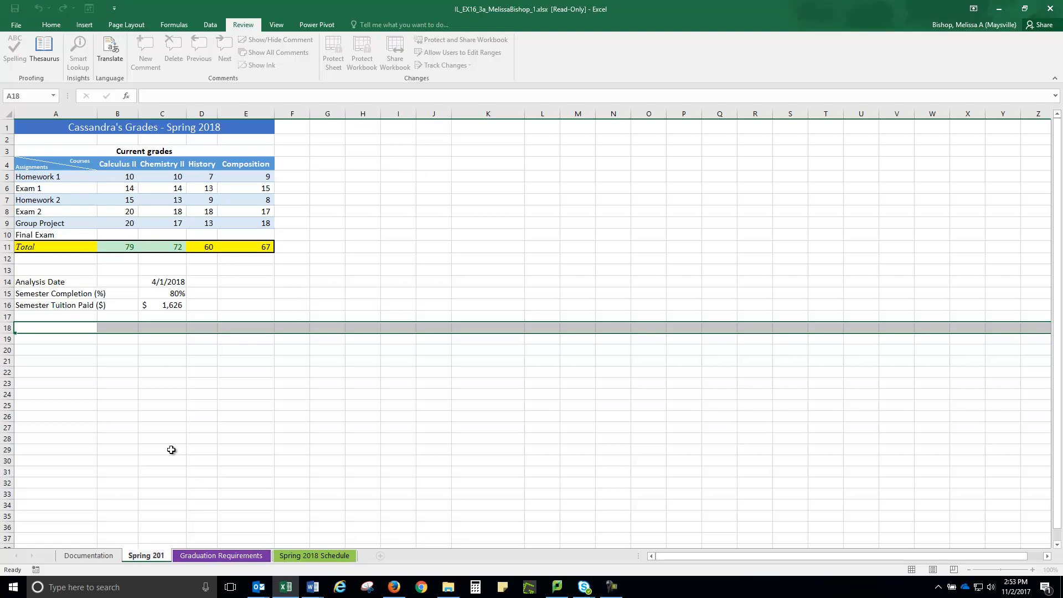
{"action": "type", "text": "8 Gr"}
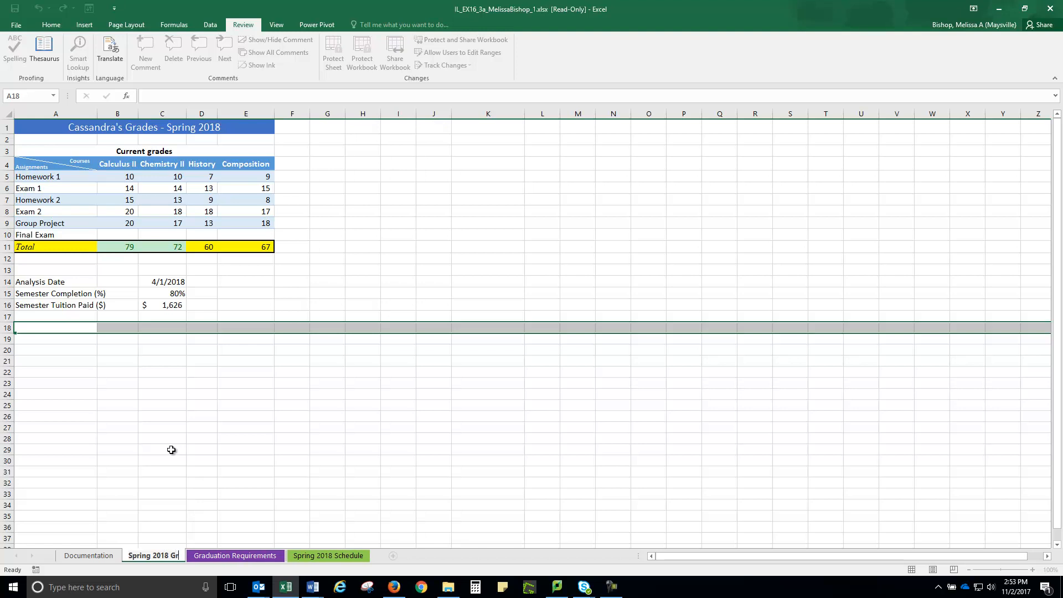
{"action": "type", "text": "ades"}
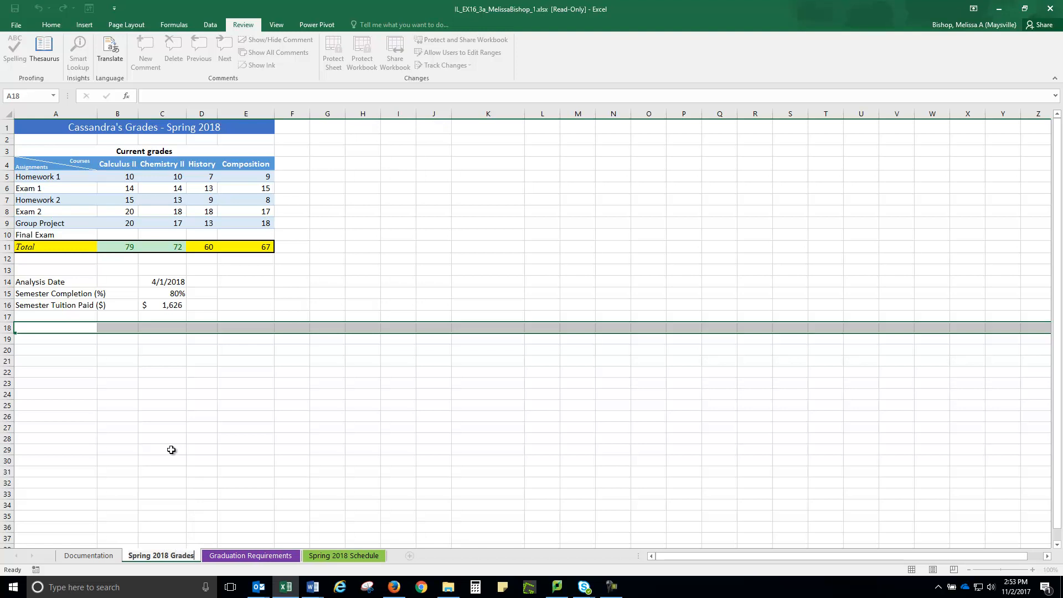
Step: Set the tab color of the Spring 2018 Grades worksheet to the standard color Blue
{"action": "right_click", "coordinate": [130, 559]}
{"action": "mouse_move", "coordinate": [166, 508]}
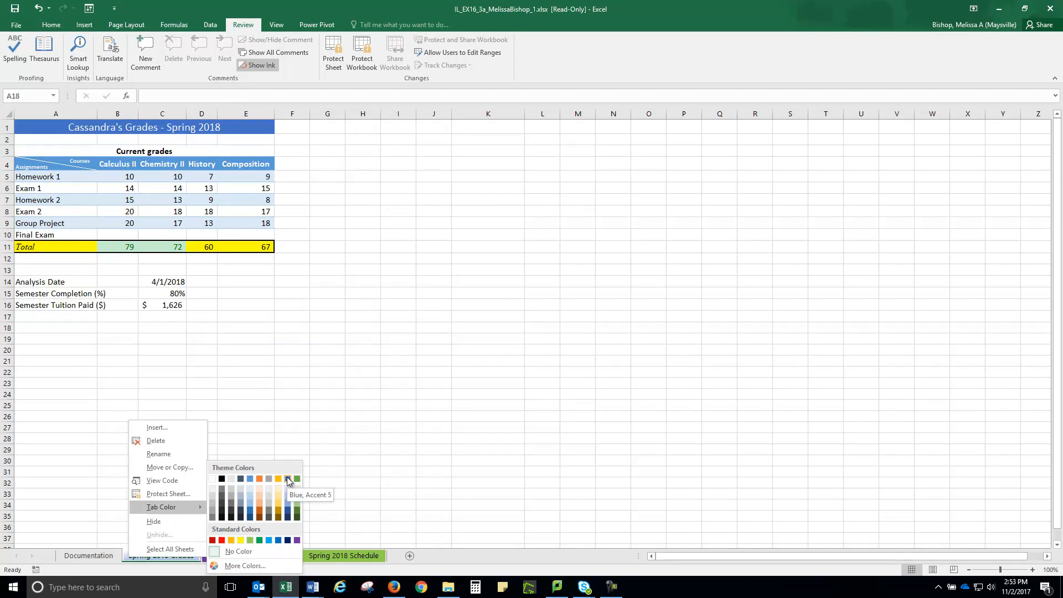
{"action": "left_click", "coordinate": [278, 539]}
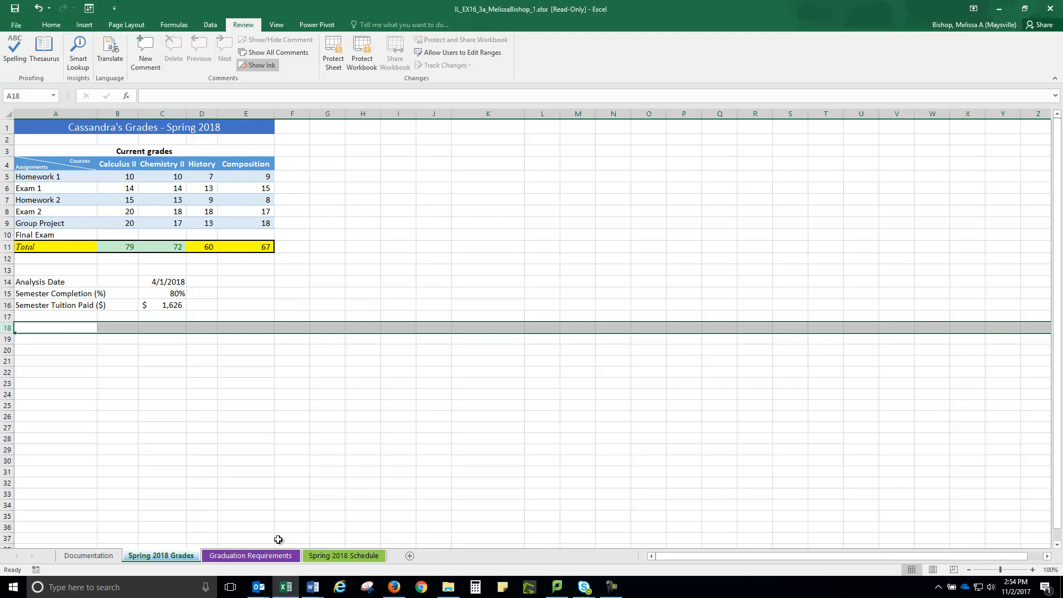
Step: In the Graduation Requirements worksheet, show the credit values in B3:C8 with one decimal place
{"action": "left_click", "coordinate": [247, 555]}
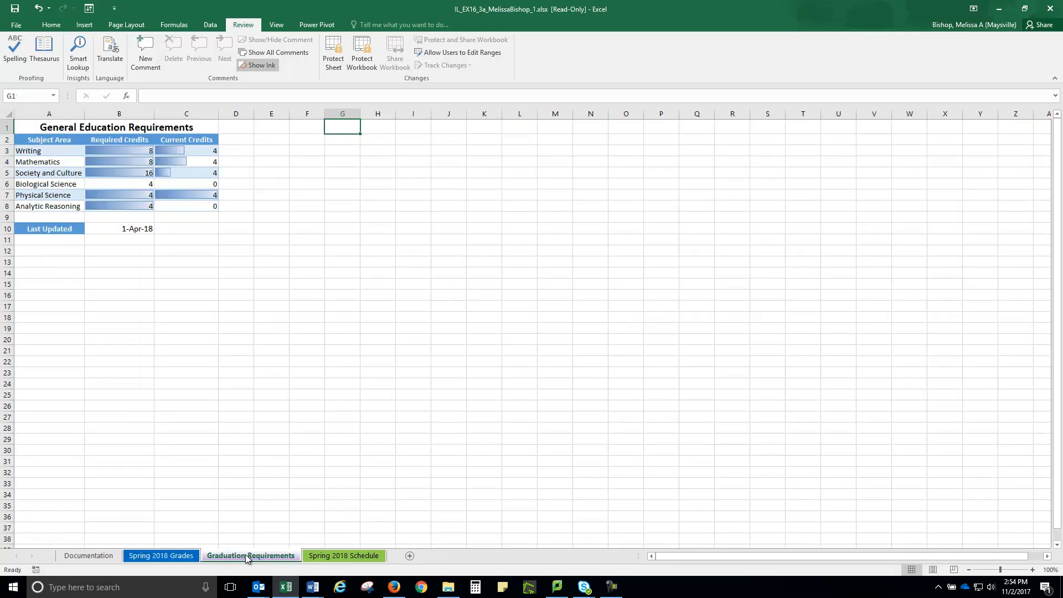
{"action": "left_click_drag", "start_coordinate": [114, 150], "coordinate": [178, 205]}
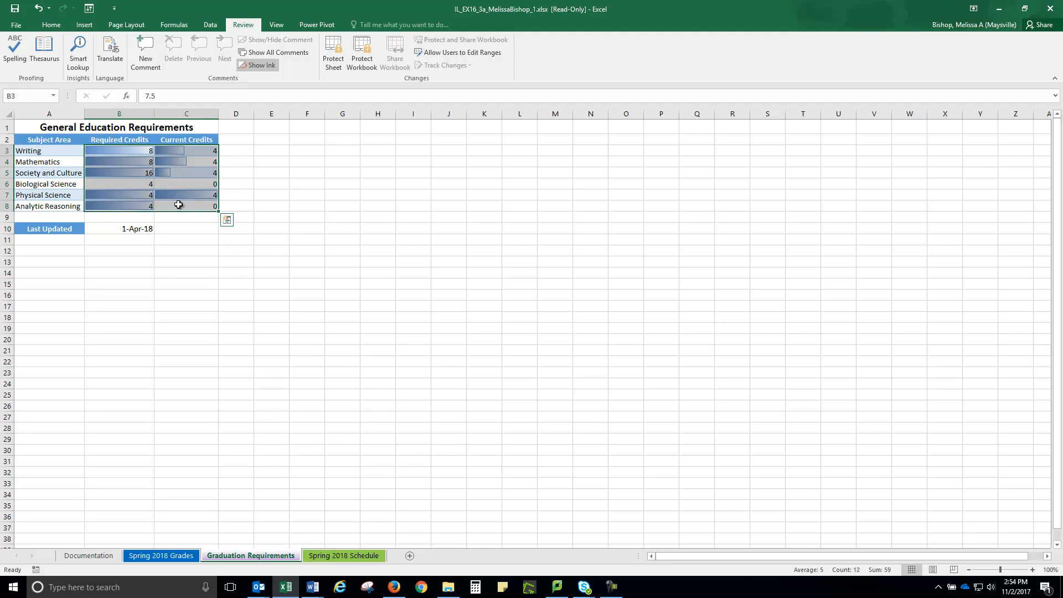
{"action": "left_click", "coordinate": [49, 25]}
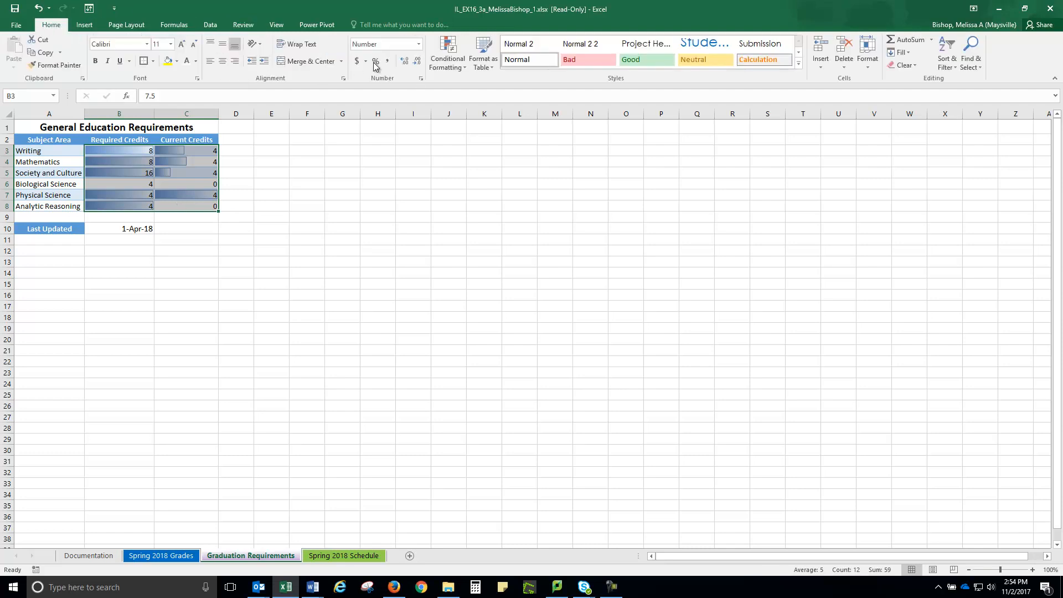
{"action": "left_click", "coordinate": [405, 62]}
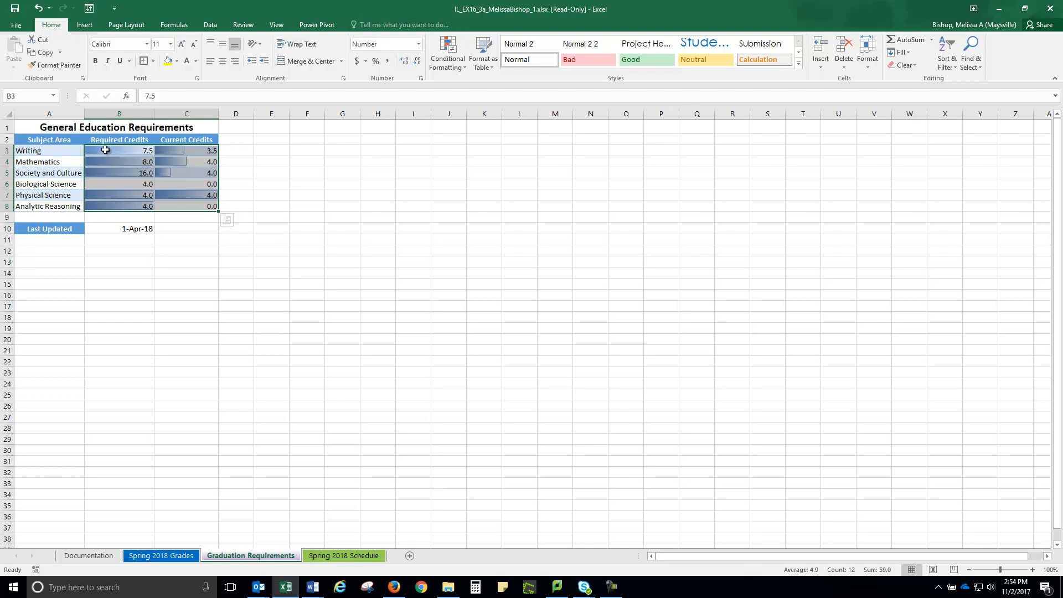
Step: Apply Blue Data Bar gradient-fill conditional formatting to the Biological Science credits in B6:C6
{"action": "left_click", "coordinate": [107, 182]}
{"action": "left_click_drag", "start_coordinate": [107, 182], "coordinate": [180, 183]}
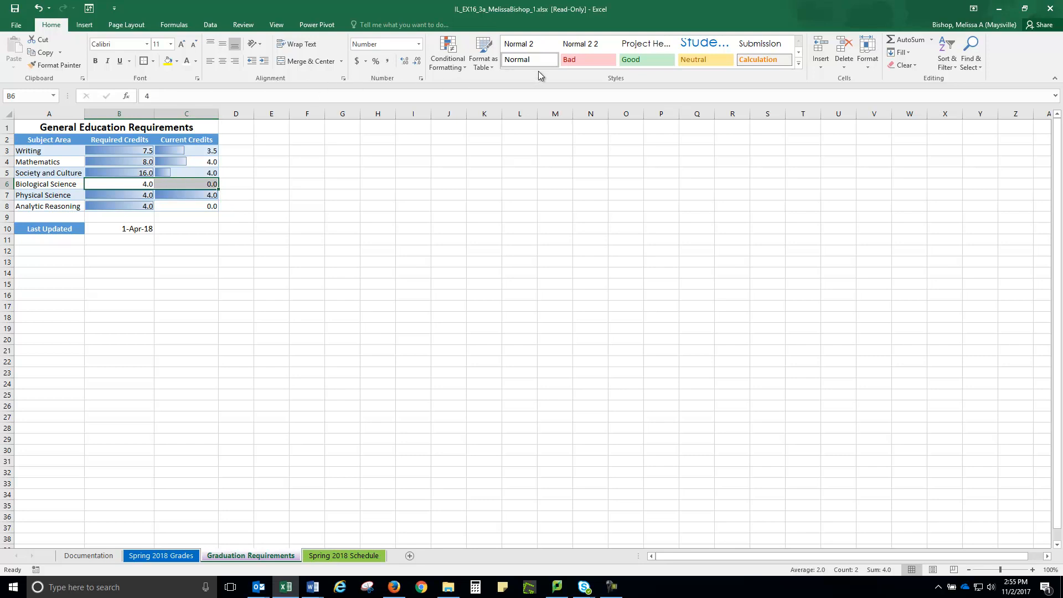
{"action": "left_click", "coordinate": [462, 71]}
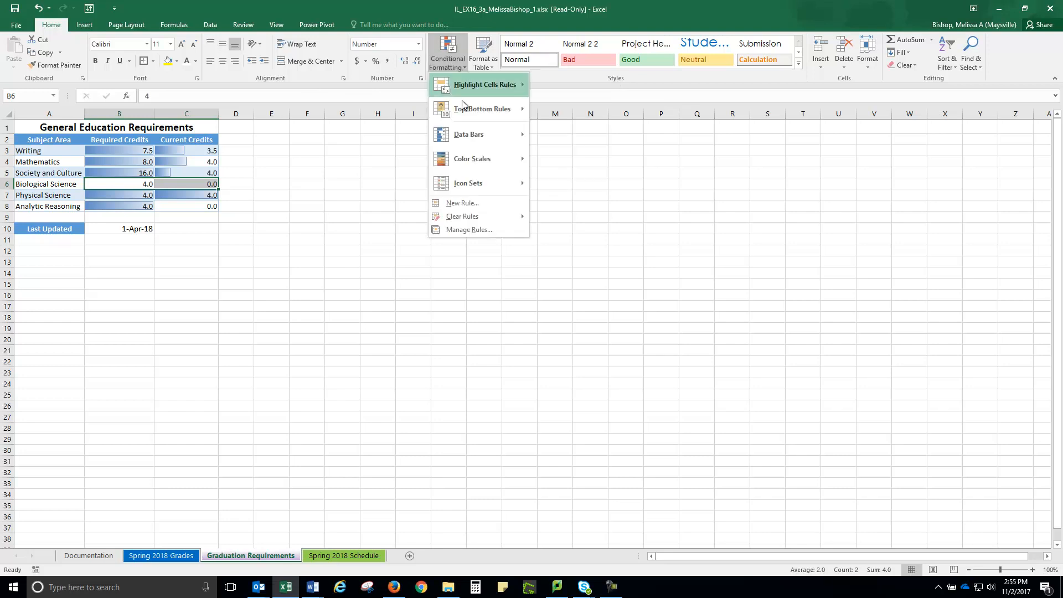
{"action": "mouse_move", "coordinate": [461, 133]}
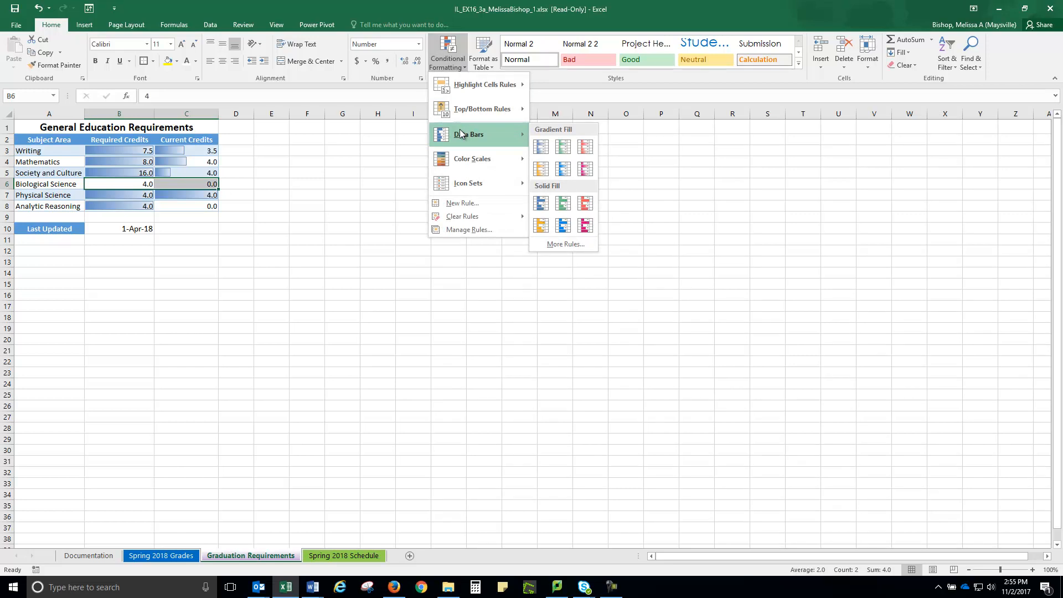
{"action": "left_click", "coordinate": [541, 147]}
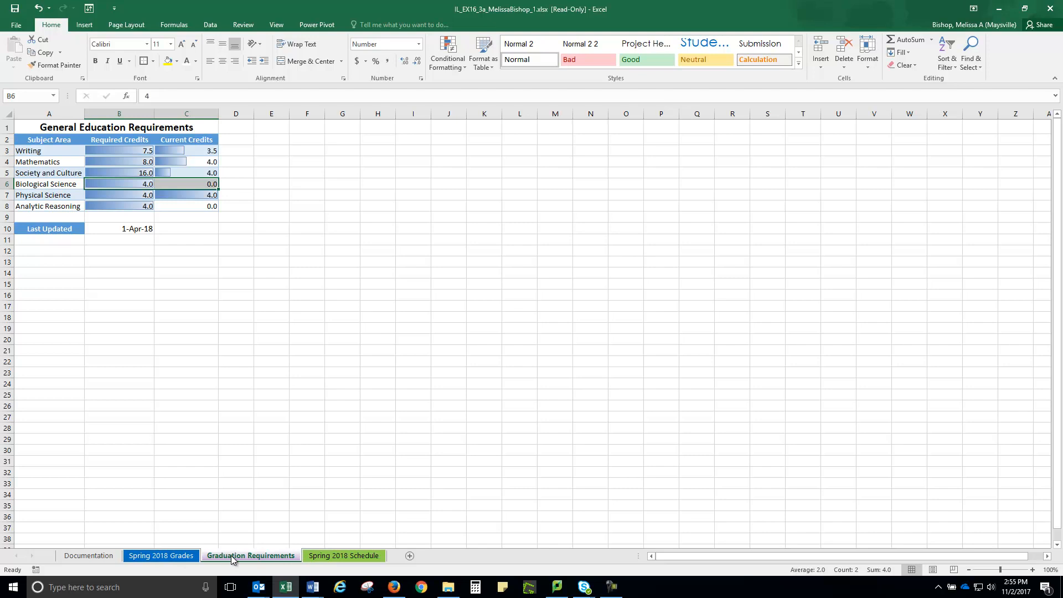
Step: Move the Graduation Requirements worksheet to the end of the workbook, after Spring 2018 Schedule
{"action": "left_click_drag", "start_coordinate": [230, 558], "coordinate": [229, 556]}
{"action": "left_click_drag", "start_coordinate": [229, 556], "coordinate": [230, 557]}
{"action": "left_click_drag", "start_coordinate": [230, 551], "coordinate": [395, 560]}
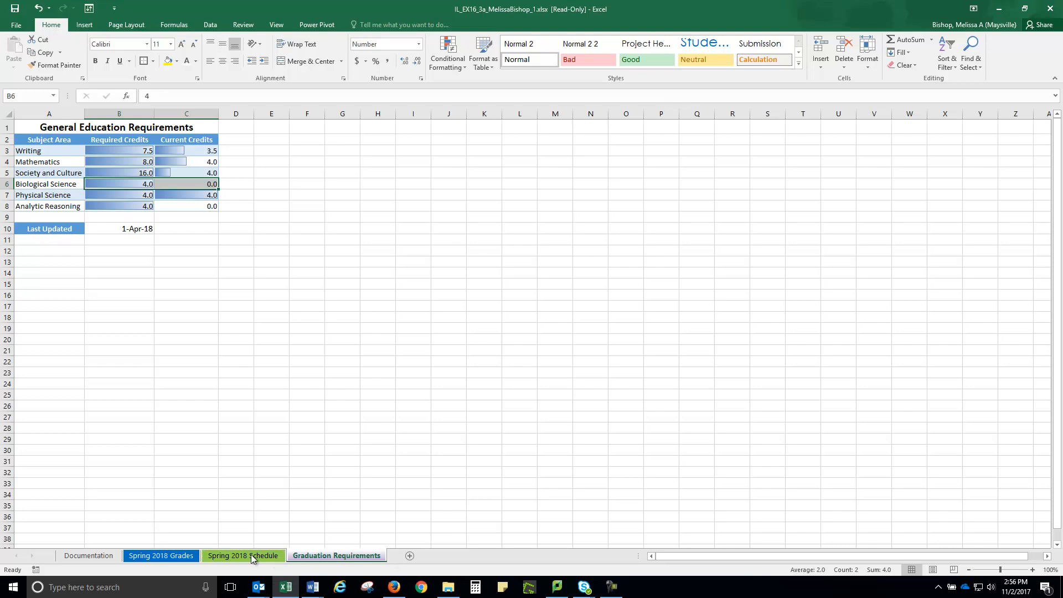
{"action": "right_click", "coordinate": [233, 555]}
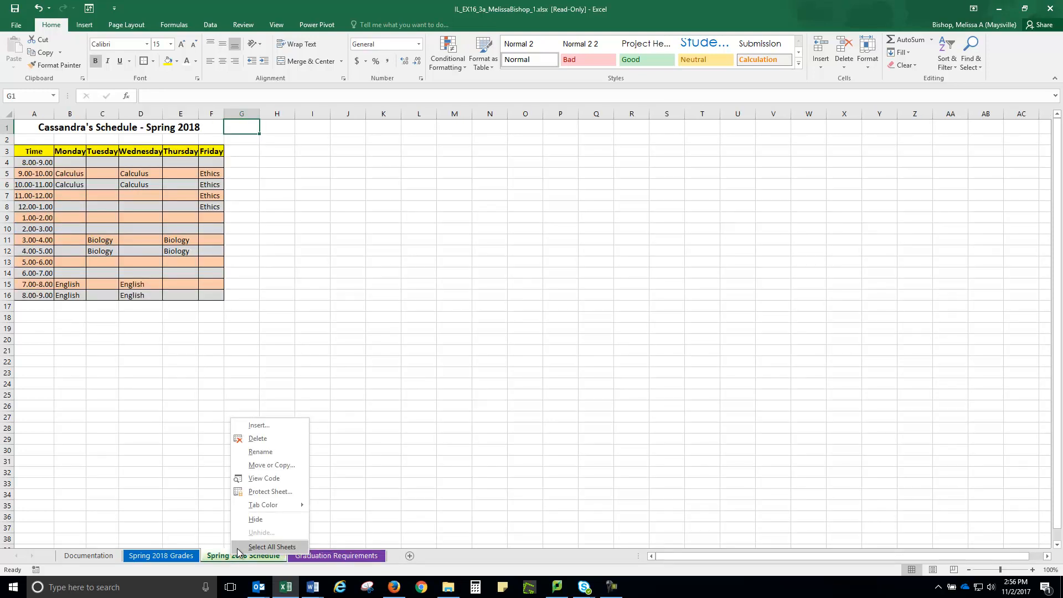
{"action": "left_click", "coordinate": [262, 467]}
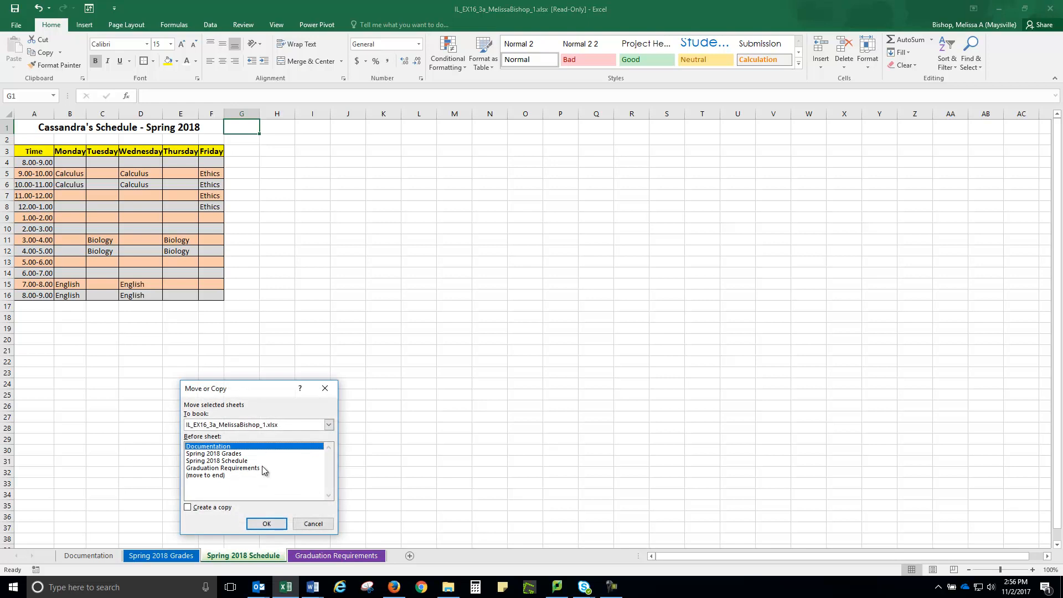
{"action": "left_click", "coordinate": [317, 527]}
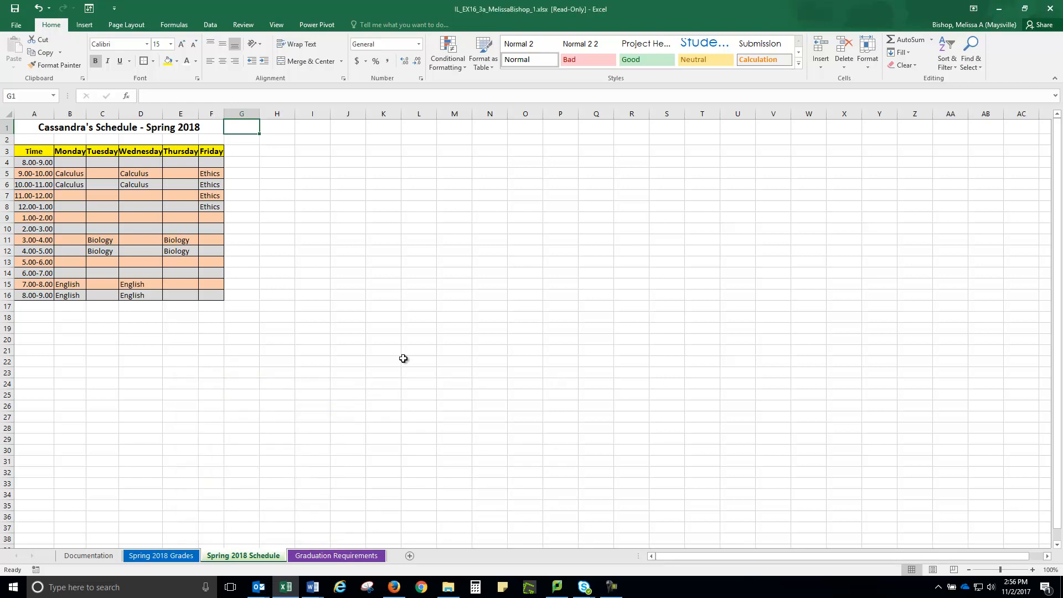